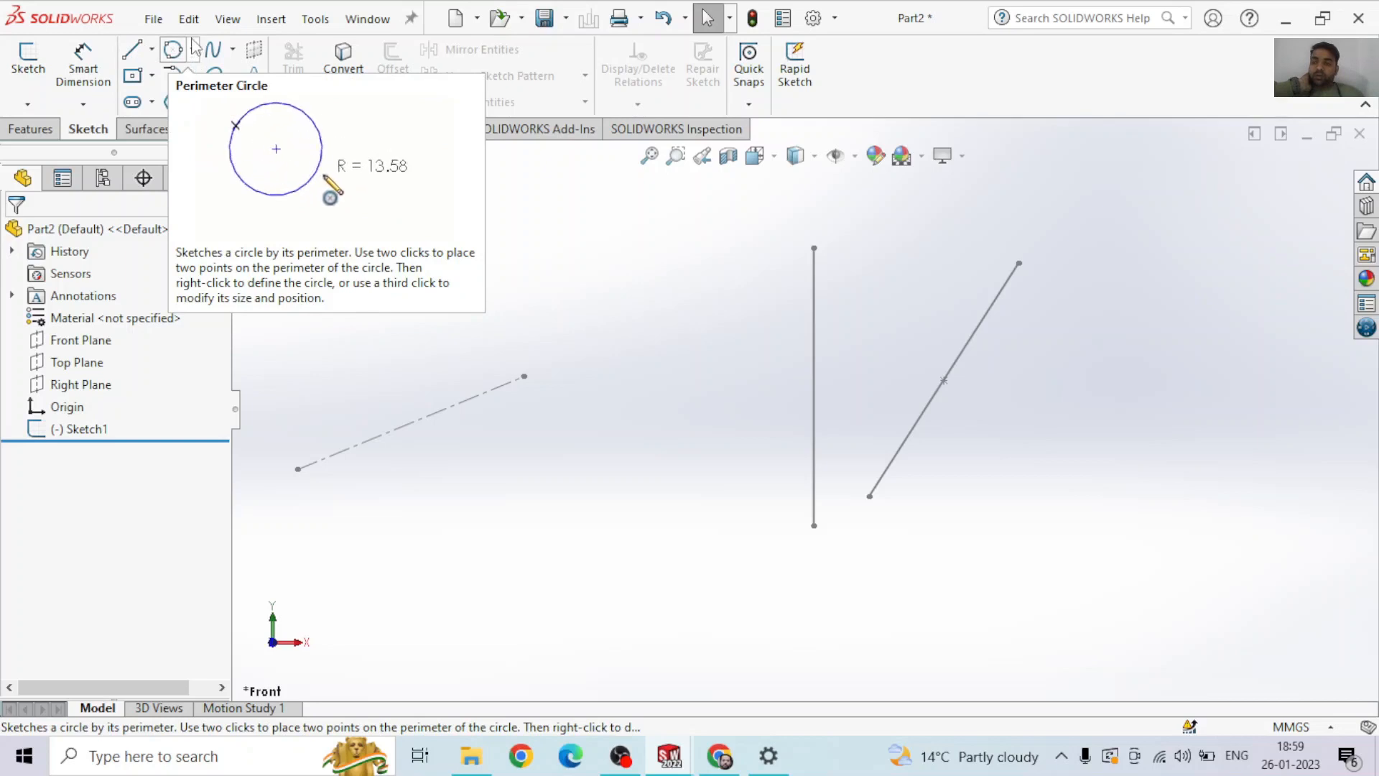
Create a new part document.
{"action": "left_click", "coordinate": [192, 49]}
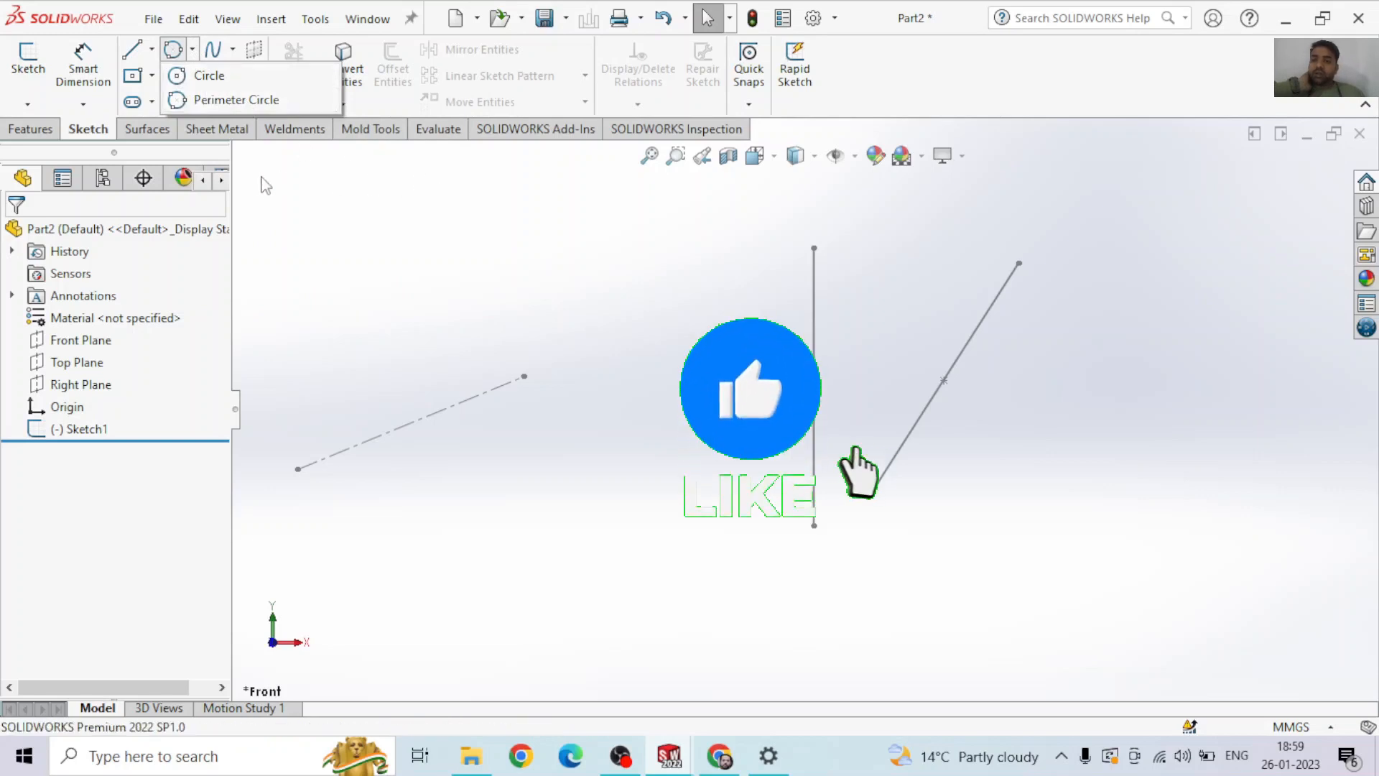
{"action": "left_click", "coordinate": [443, 260]}
{"action": "left_click", "coordinate": [153, 18]}
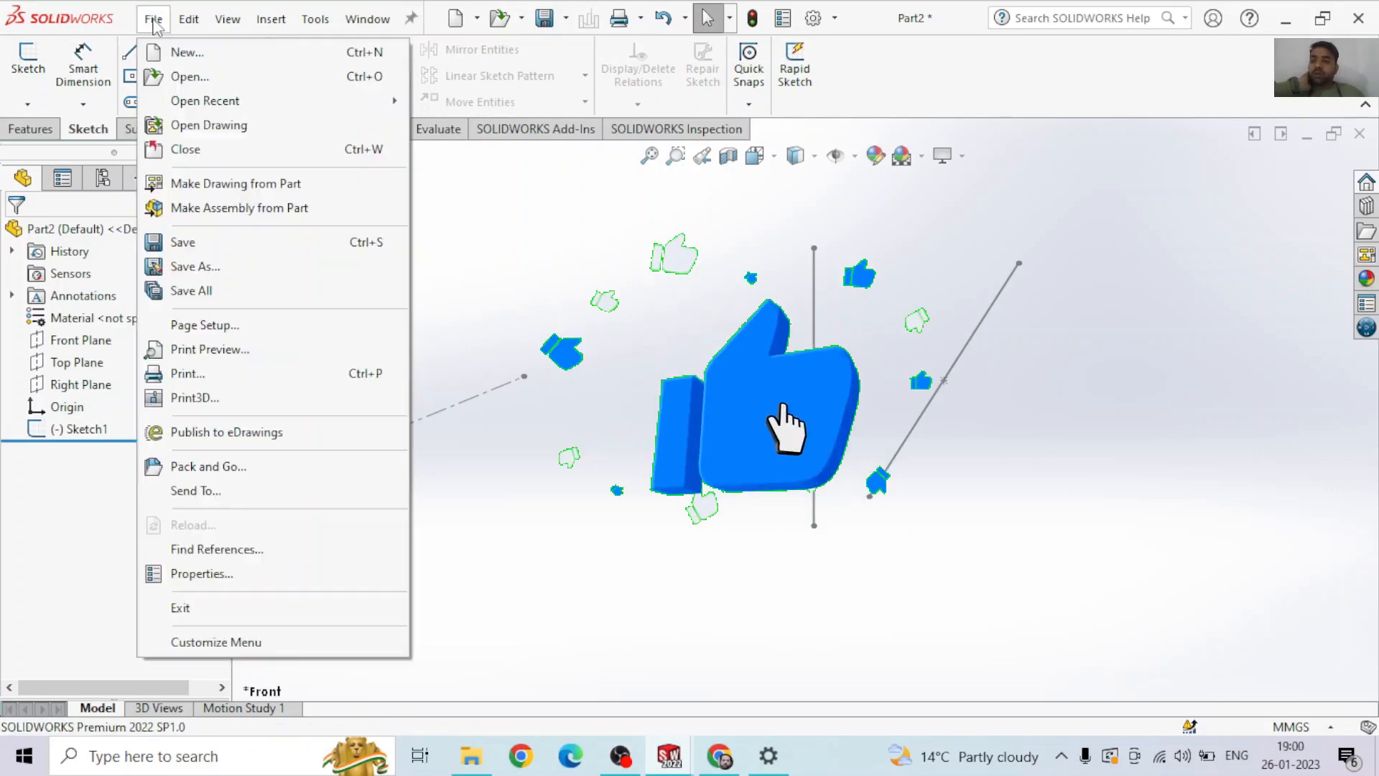
{"action": "left_click", "coordinate": [230, 58]}
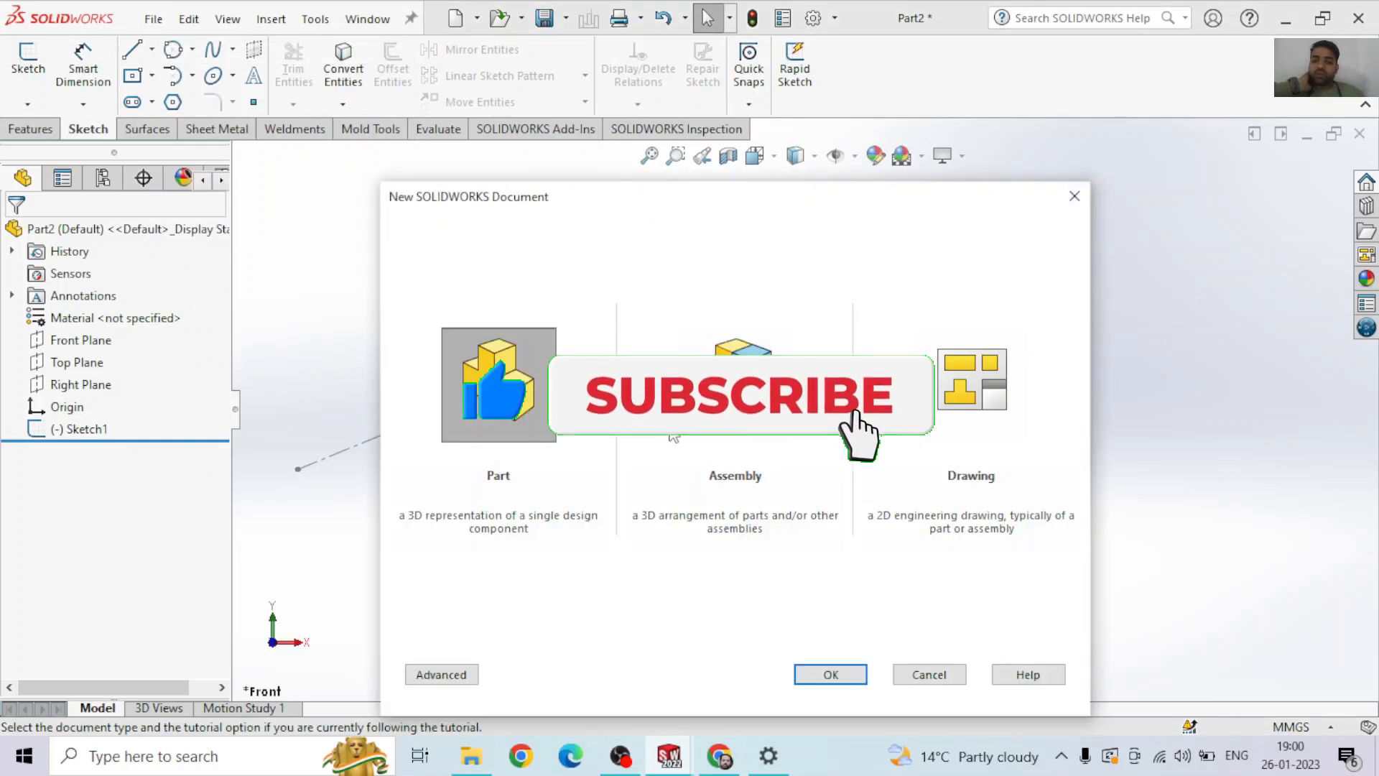
{"action": "left_click", "coordinate": [829, 677]}
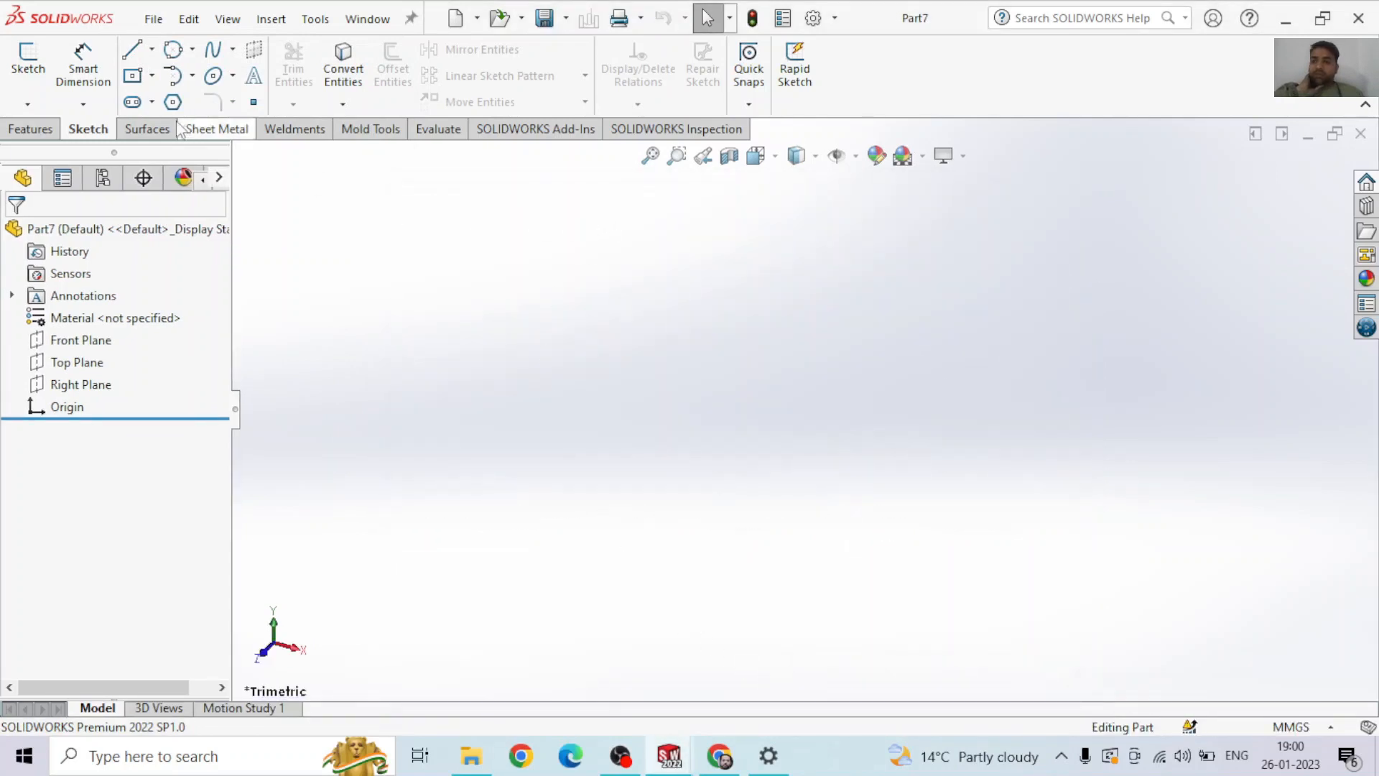
Sketch a centre-point circle about 124 mm in diameter on the Front Plane, centred on the origin.
{"action": "left_click", "coordinate": [193, 50]}
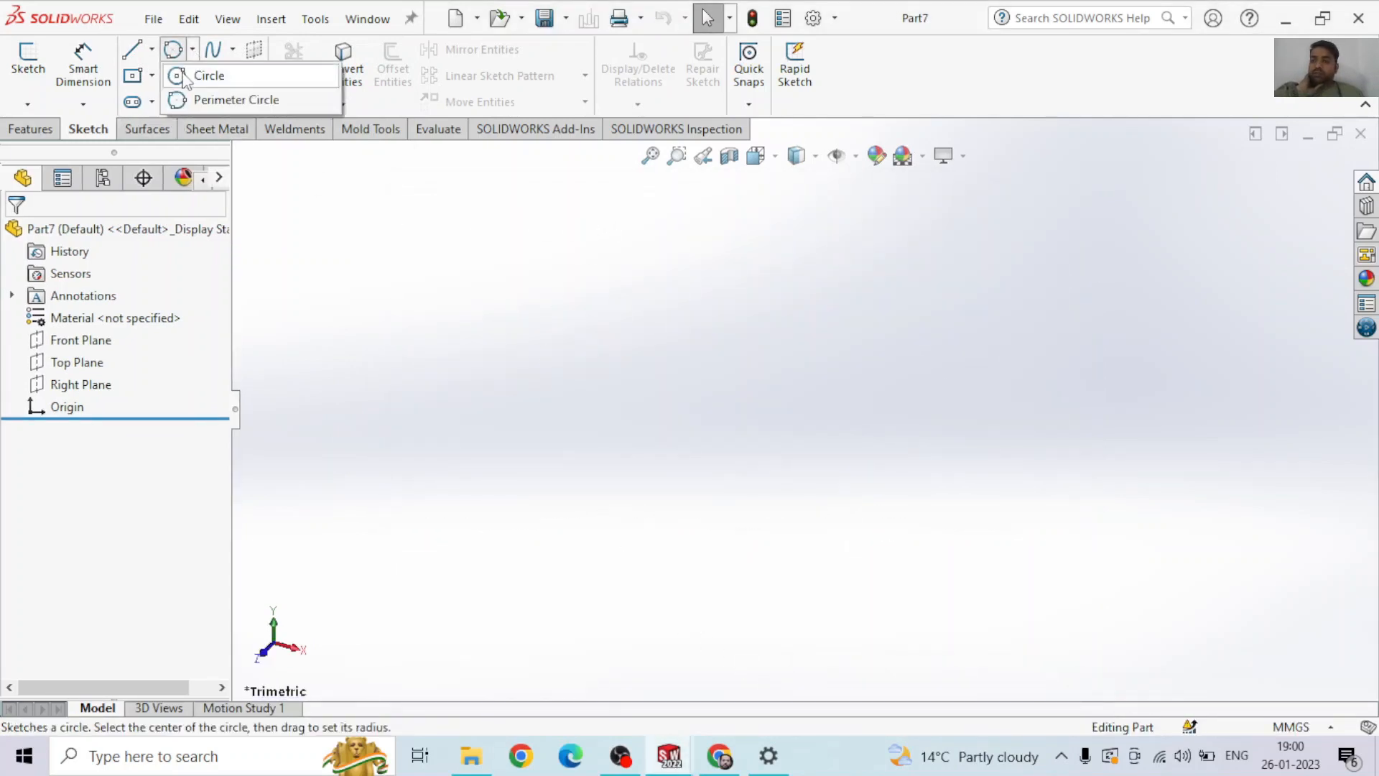
{"action": "left_click", "coordinate": [192, 69]}
{"action": "left_click", "coordinate": [614, 293]}
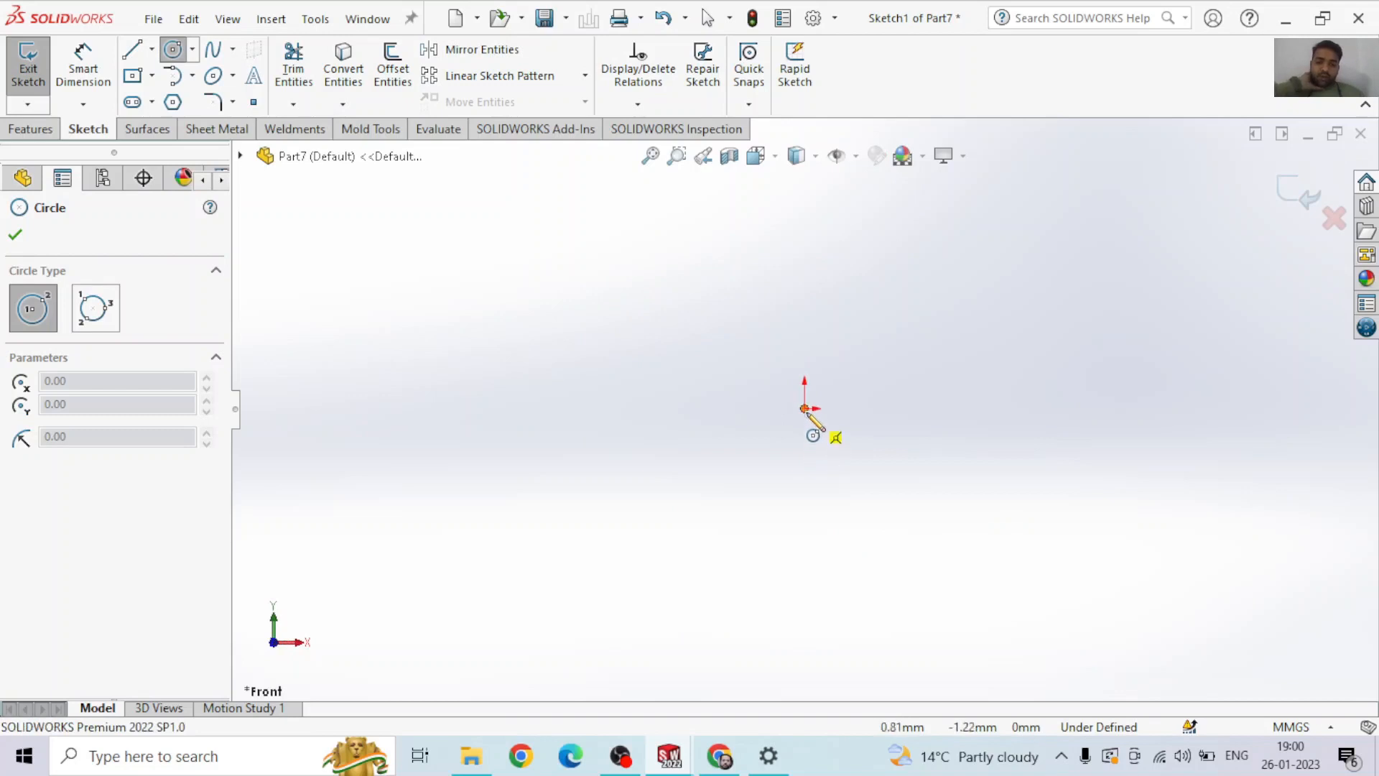
{"action": "left_click", "coordinate": [805, 408]}
{"action": "left_click", "coordinate": [913, 299]}
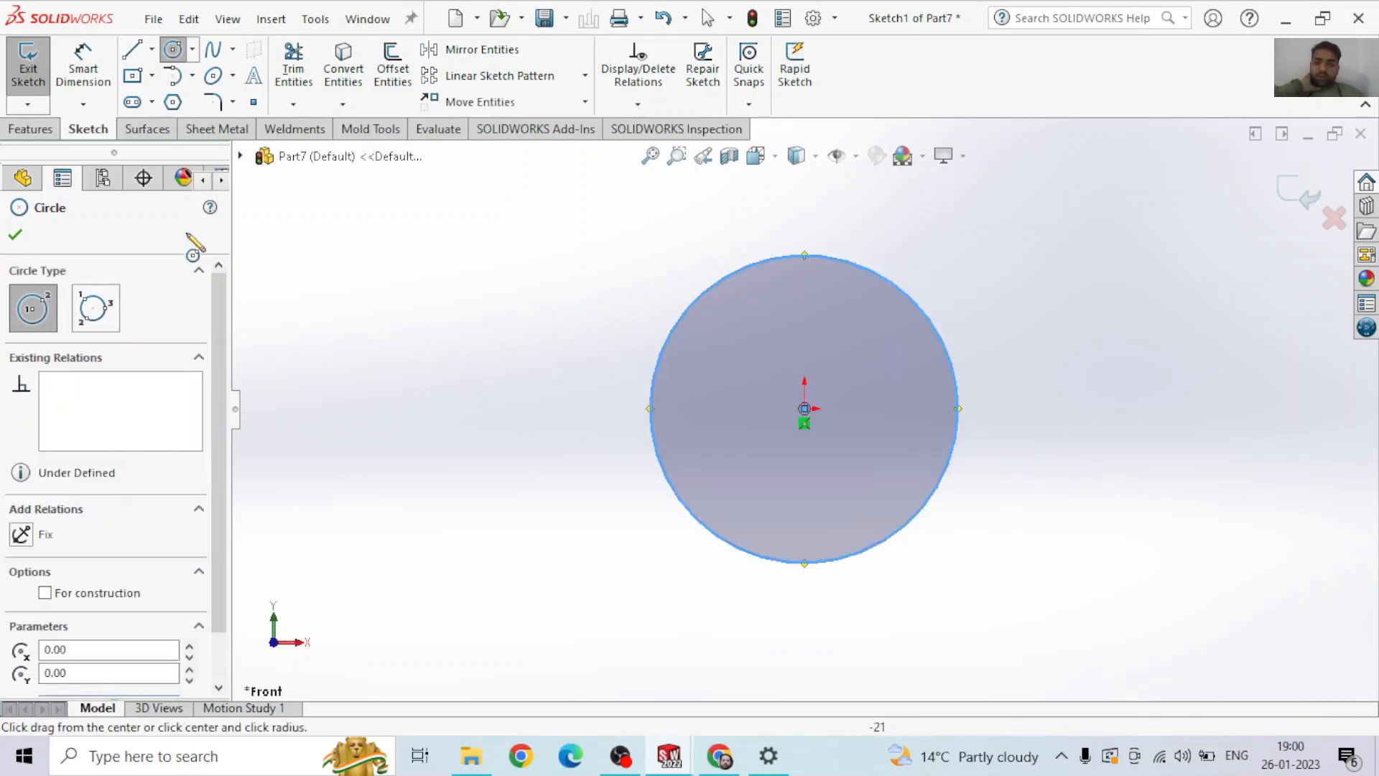
Dimension the circle's diameter at 100 mm, placing the dimension beside the circle.
{"action": "left_click", "coordinate": [83, 66]}
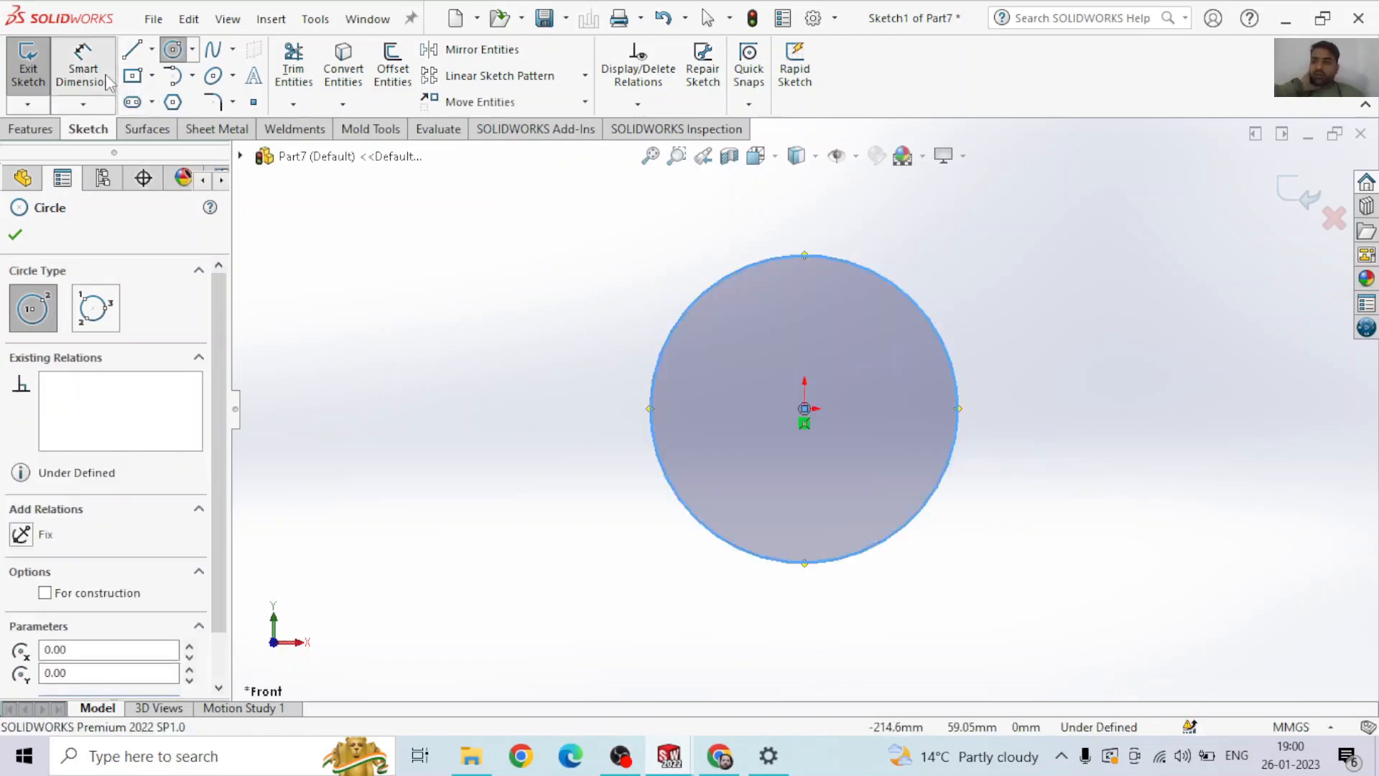
{"action": "left_click", "coordinate": [962, 394]}
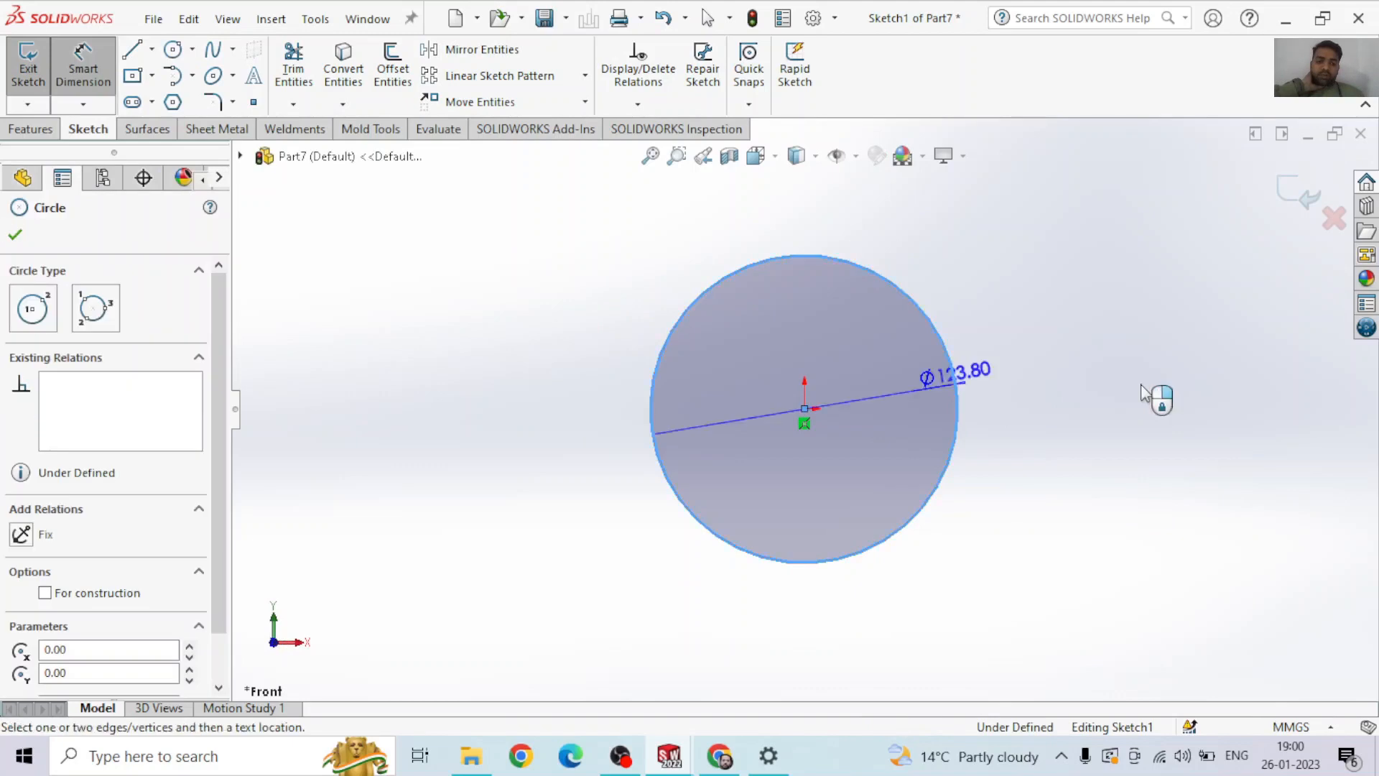
{"action": "left_click", "coordinate": [1142, 568]}
{"action": "type", "text": "1"}
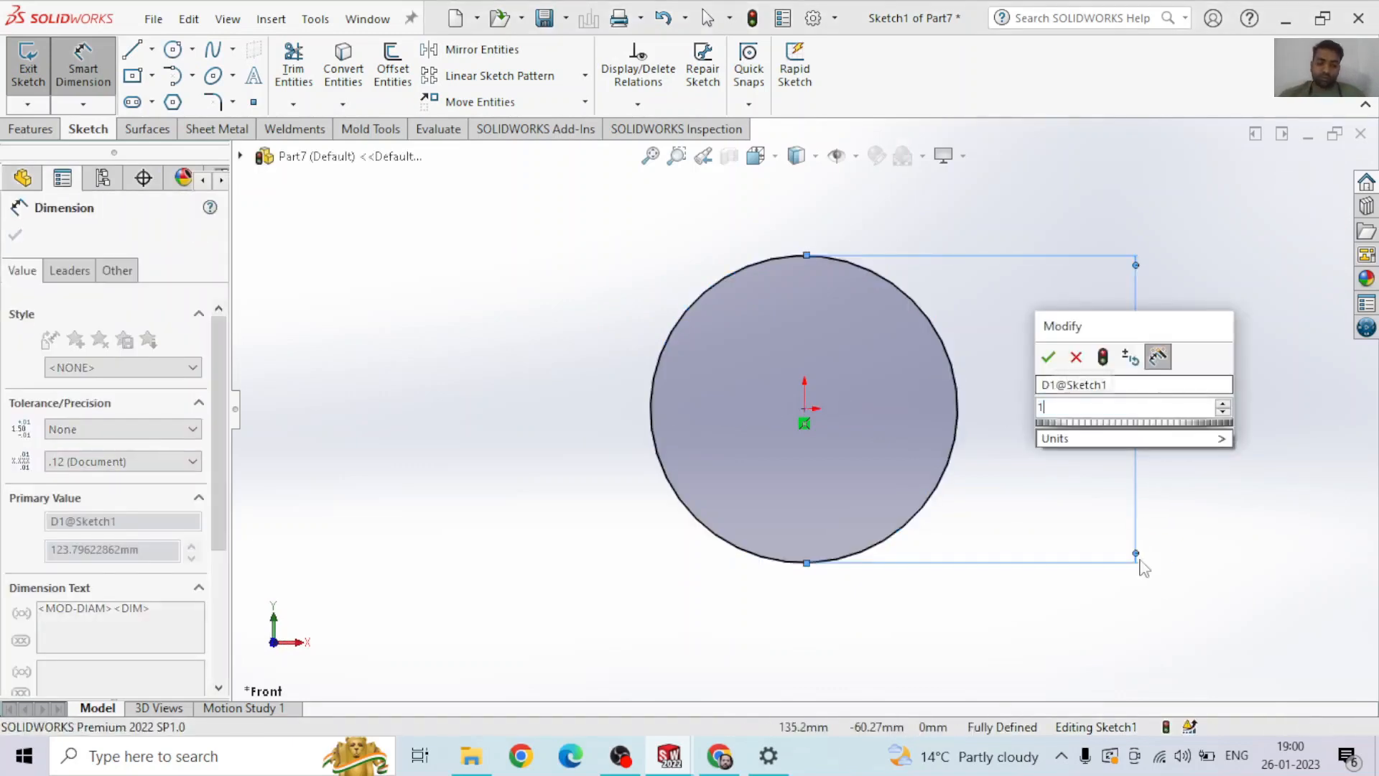
{"action": "type", "text": "00"}
{"action": "key", "text": "Return"}
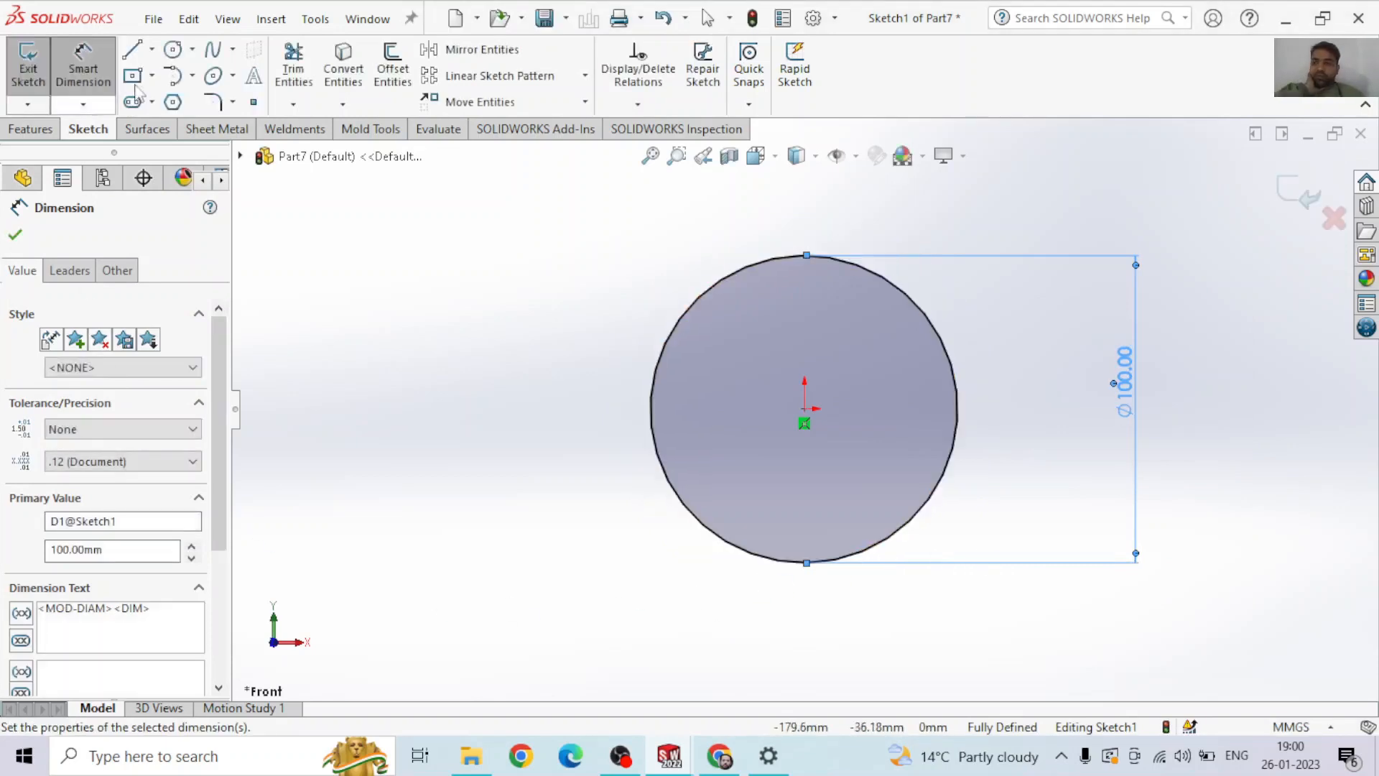
Sketch a three-point perimeter circle about 163 mm in diameter that surrounds the 100 mm circle, slightly off its centre.
{"action": "left_click", "coordinate": [177, 60]}
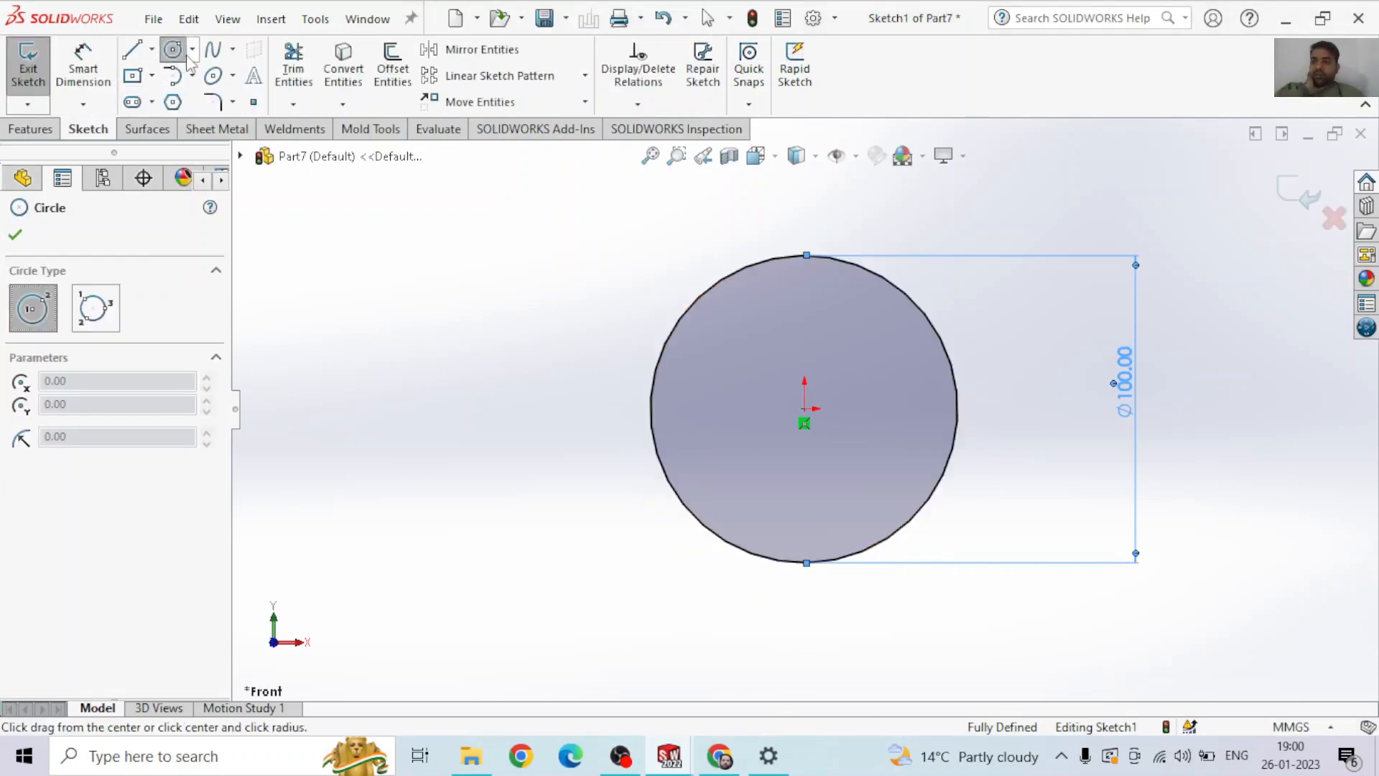
{"action": "left_click", "coordinate": [192, 49]}
{"action": "left_click", "coordinate": [186, 102]}
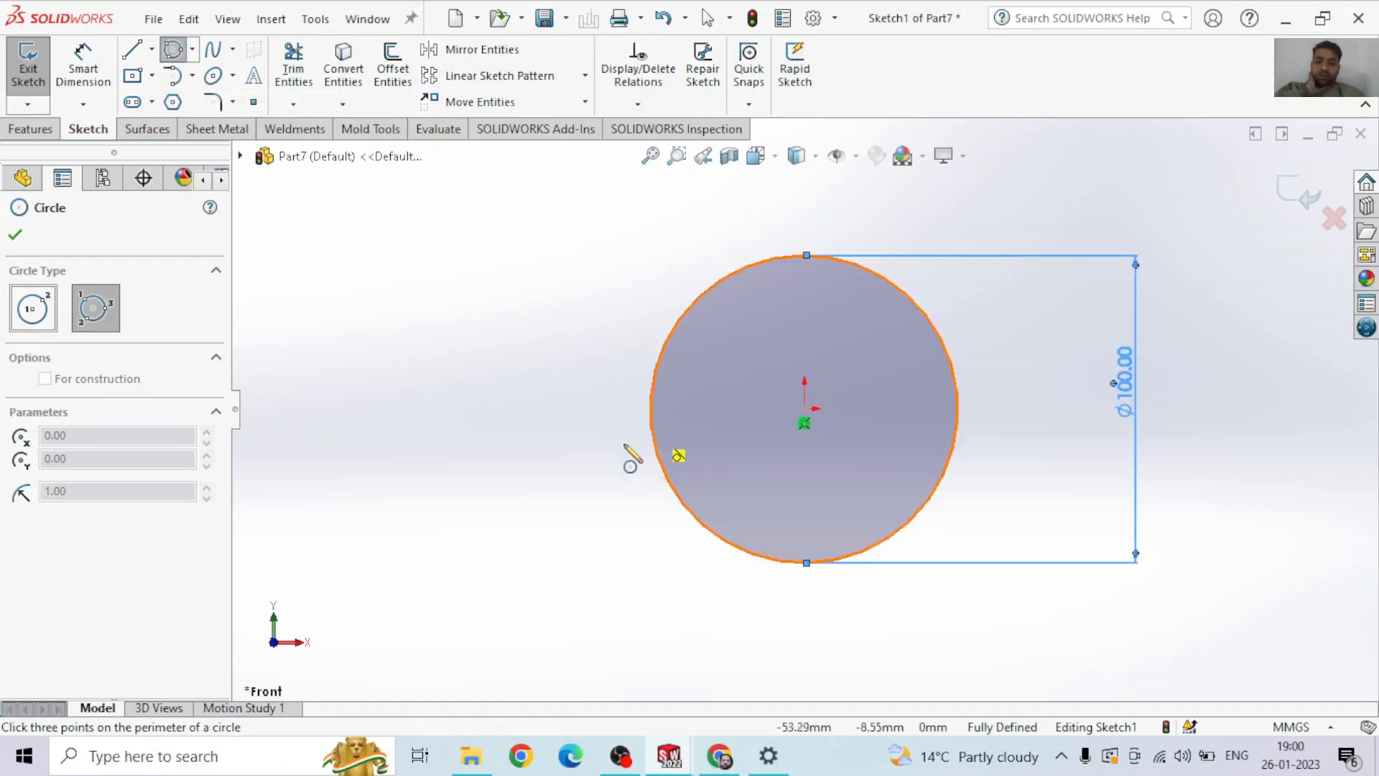
{"action": "left_click", "coordinate": [536, 447]}
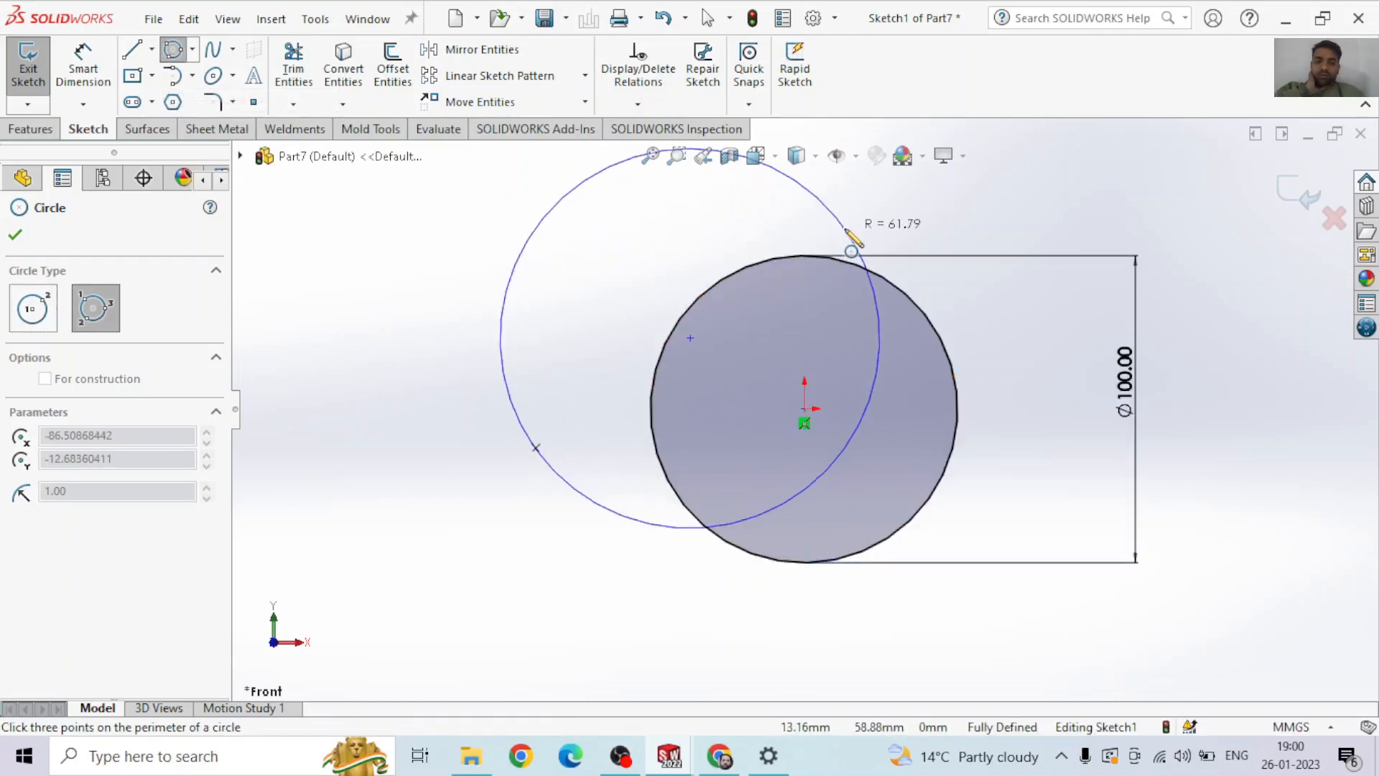
{"action": "left_click", "coordinate": [910, 215]}
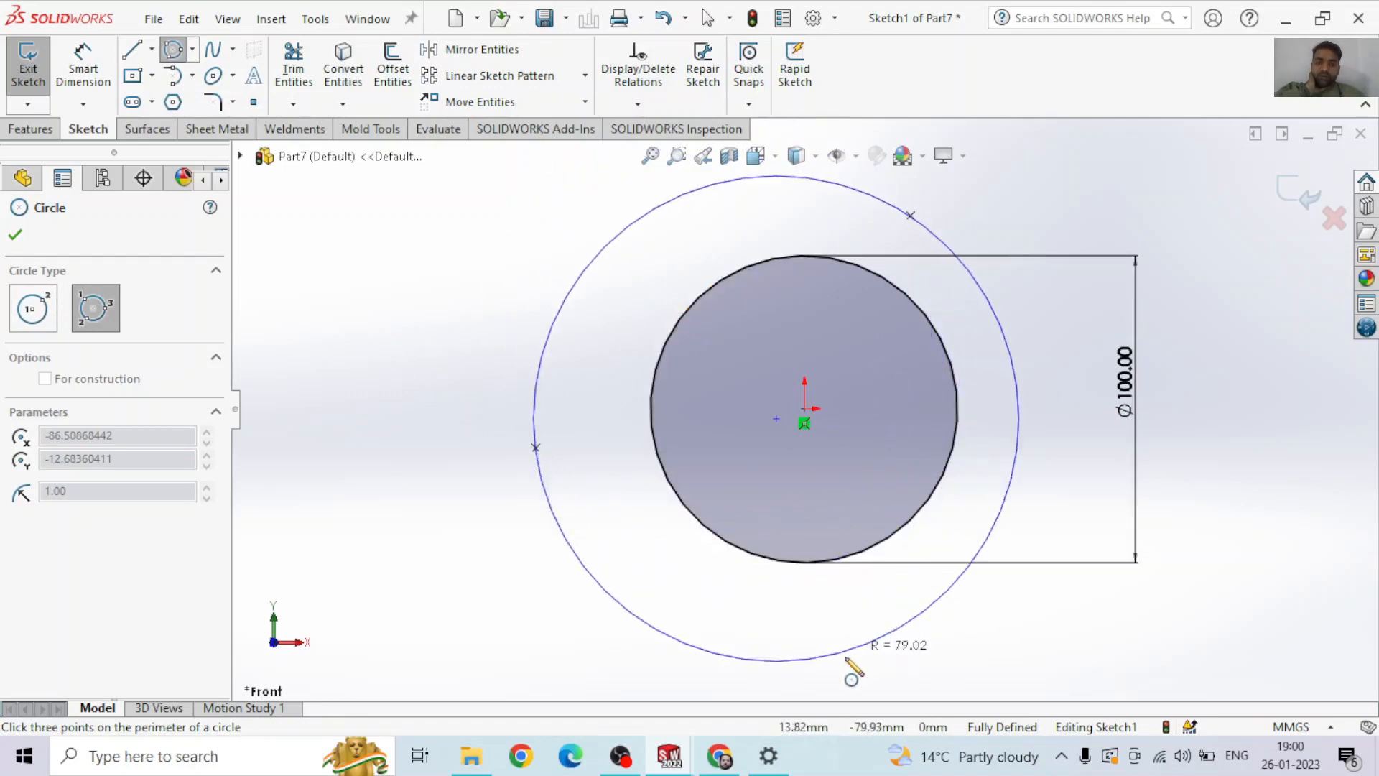
{"action": "left_click", "coordinate": [975, 598]}
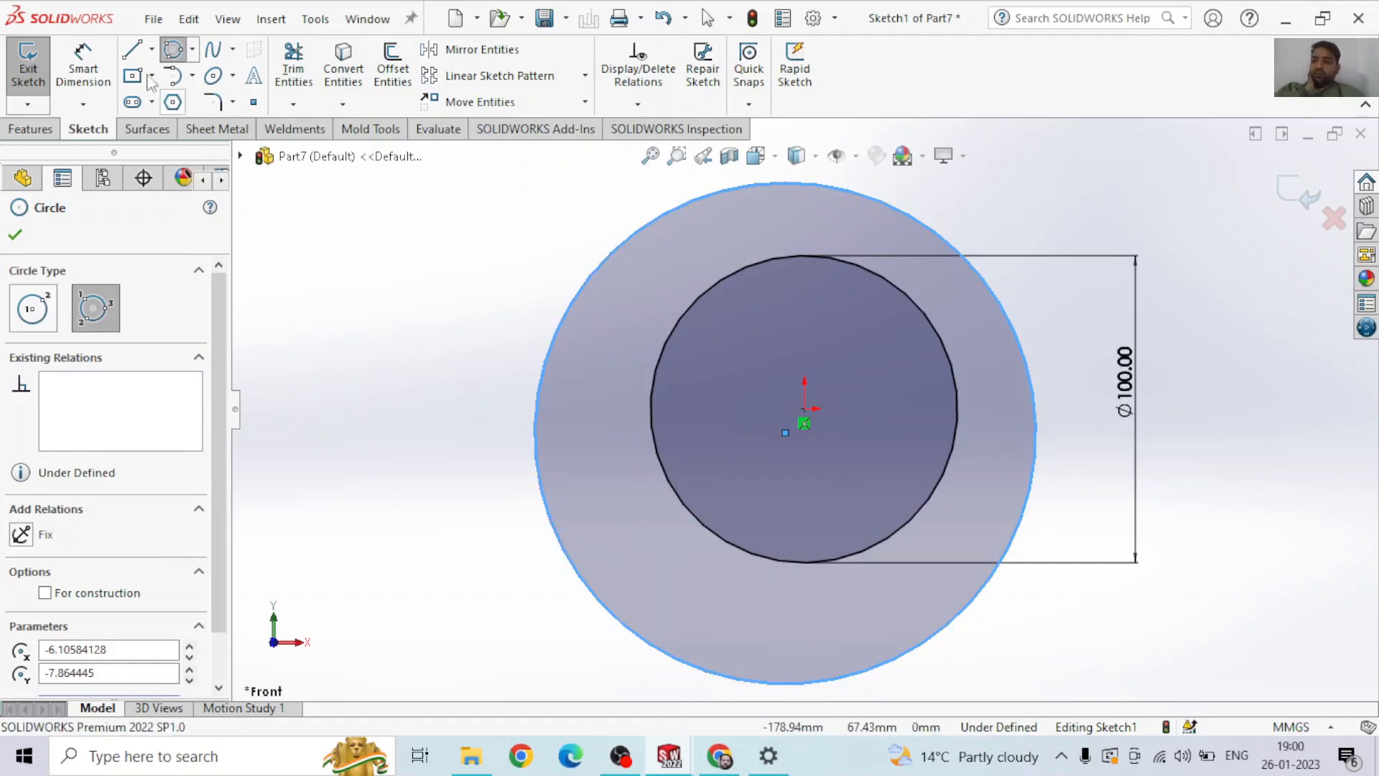
Dimension the outer perimeter circle's diameter at 150 mm, placing the dimension outside the 100 mm one.
{"action": "left_click", "coordinate": [84, 74]}
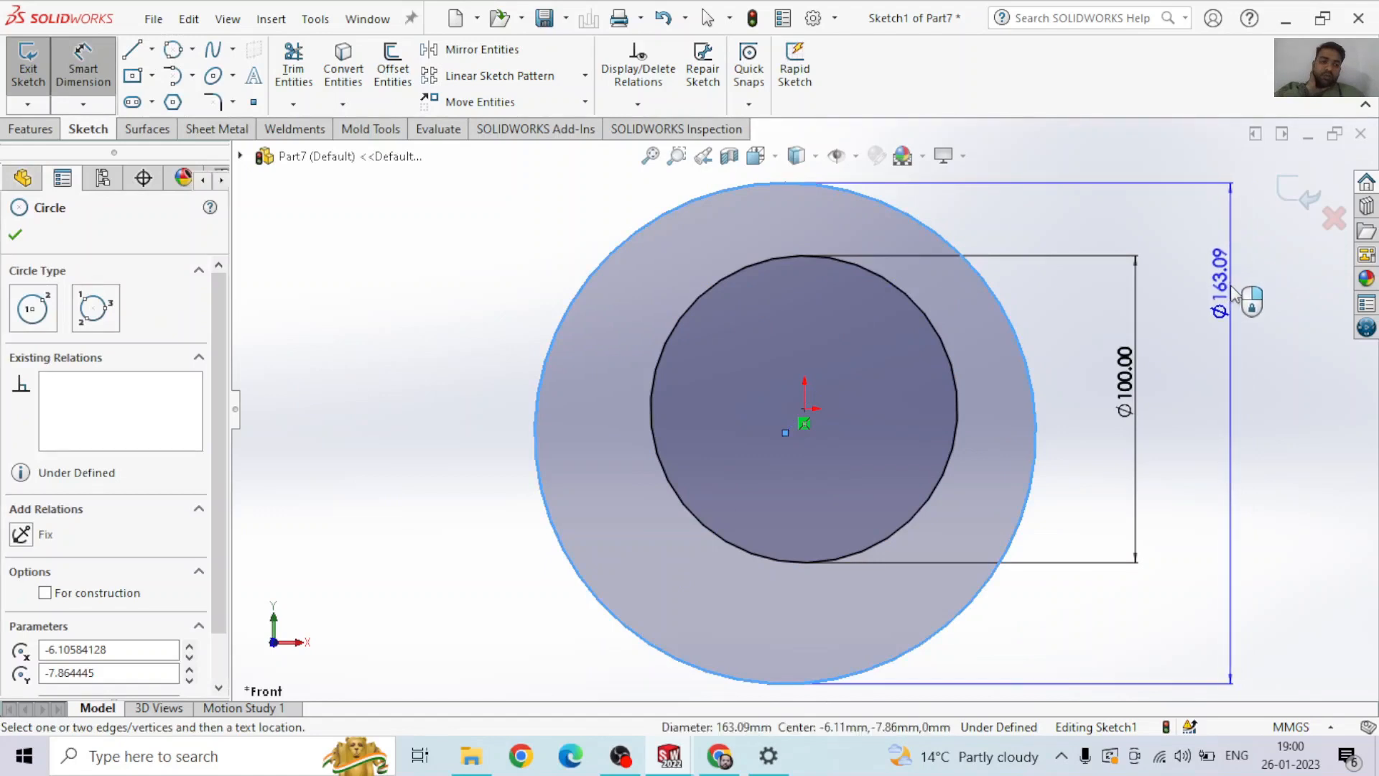
{"action": "left_click", "coordinate": [1231, 283]}
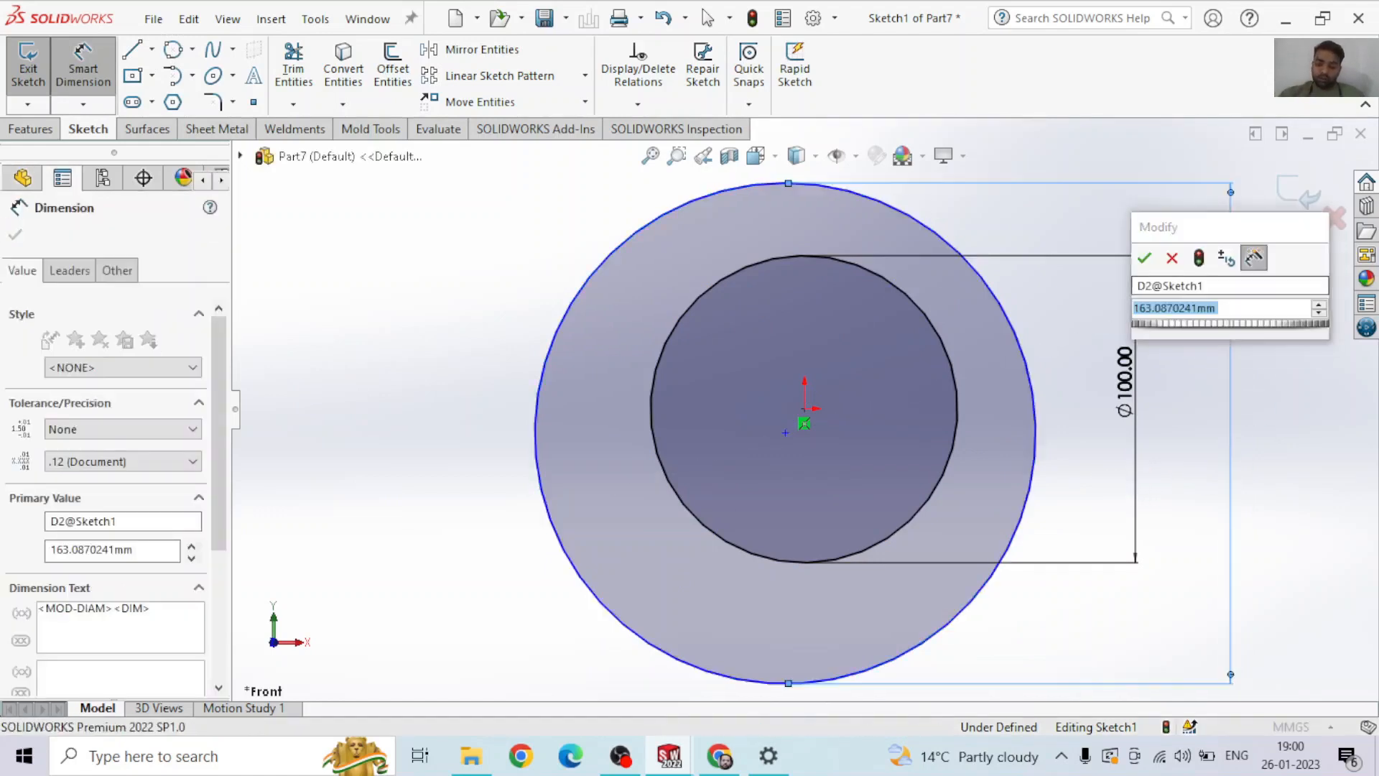
{"action": "type", "text": "150"}
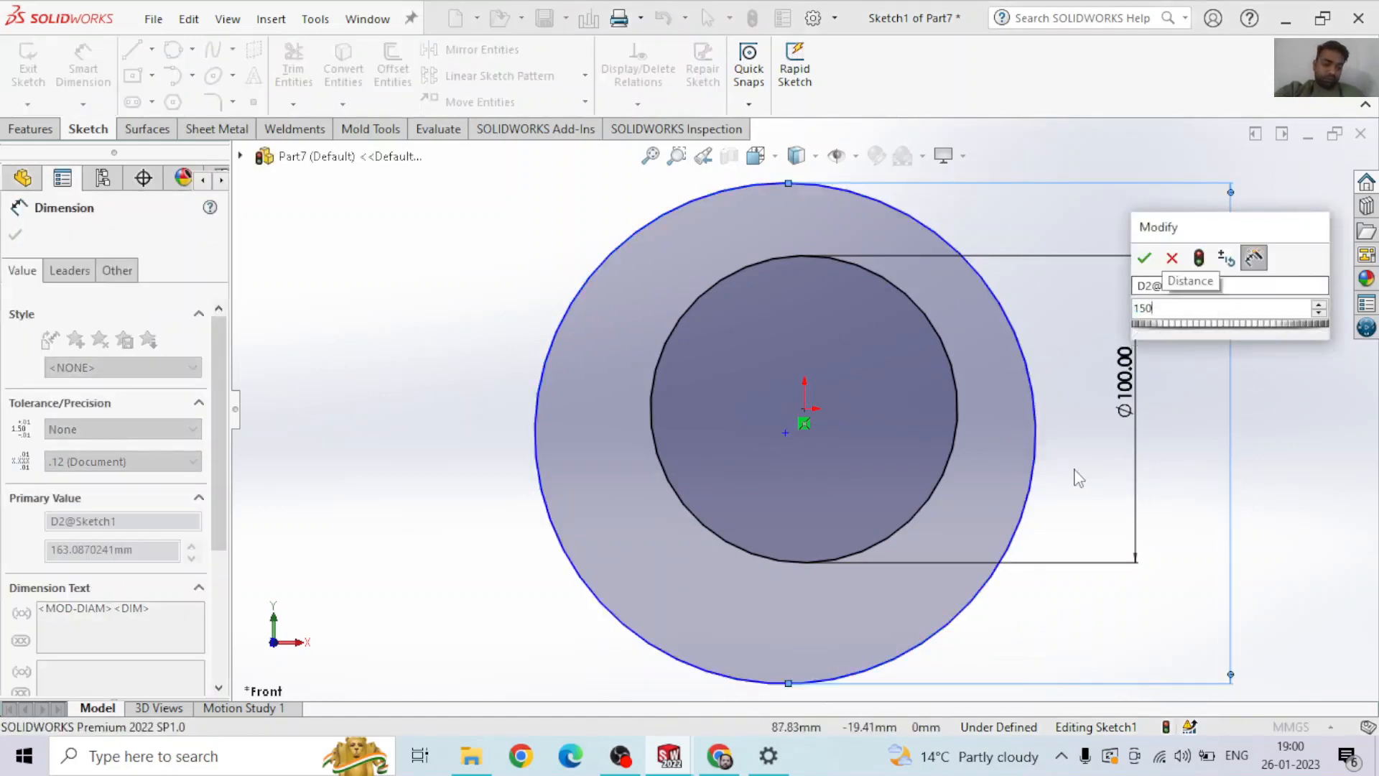
{"action": "key", "text": "Escape"}
{"action": "key", "text": "Return"}
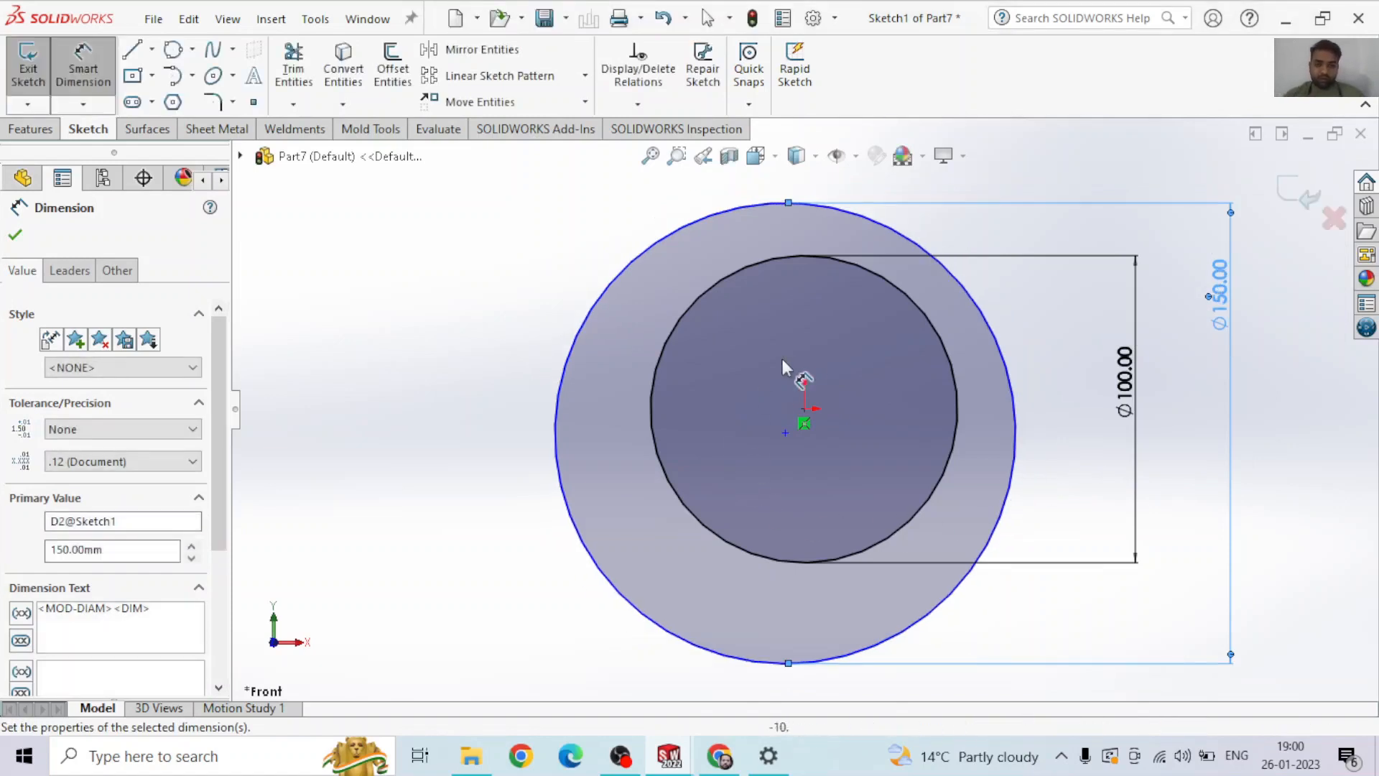
{"action": "left_click", "coordinate": [786, 434]}
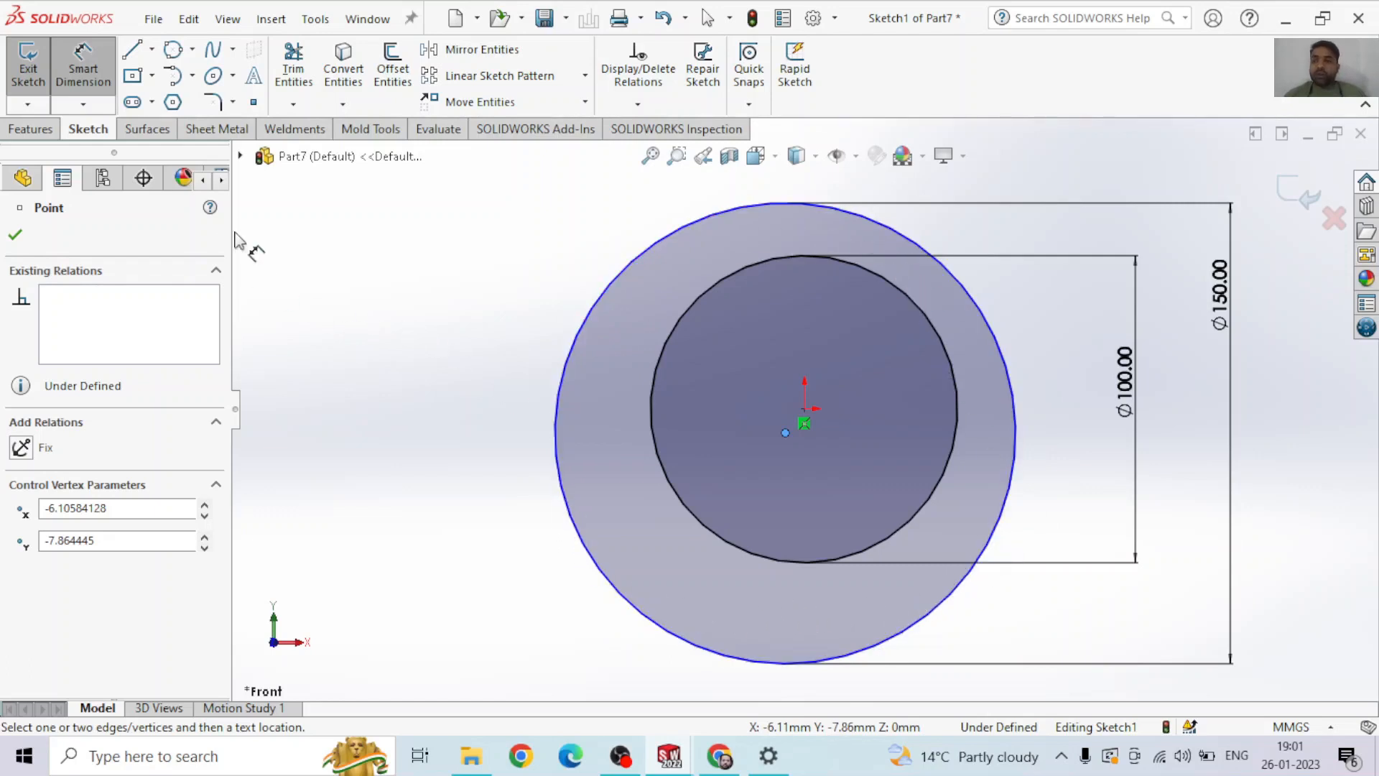
{"action": "left_click", "coordinate": [213, 52]}
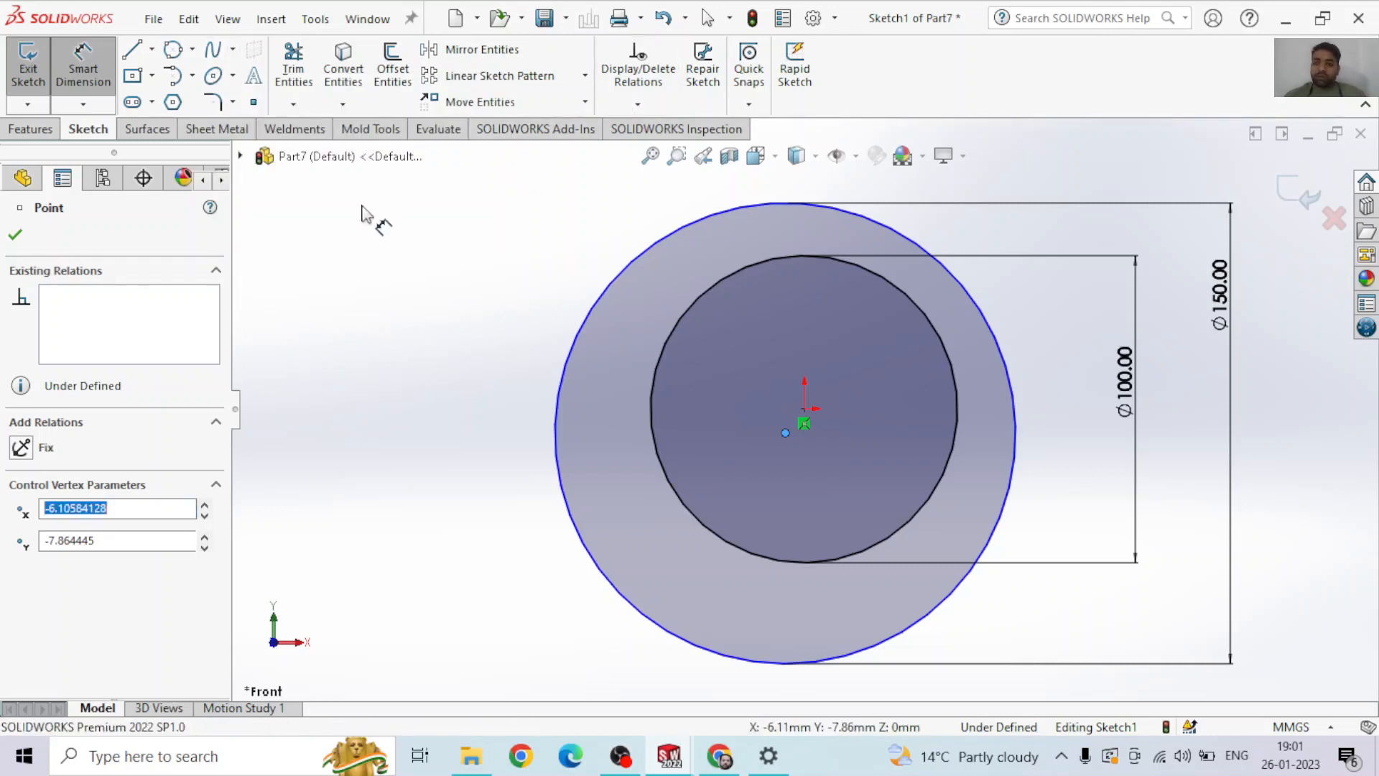
{"action": "key", "text": "Escape"}
{"action": "key", "text": "Escape"}
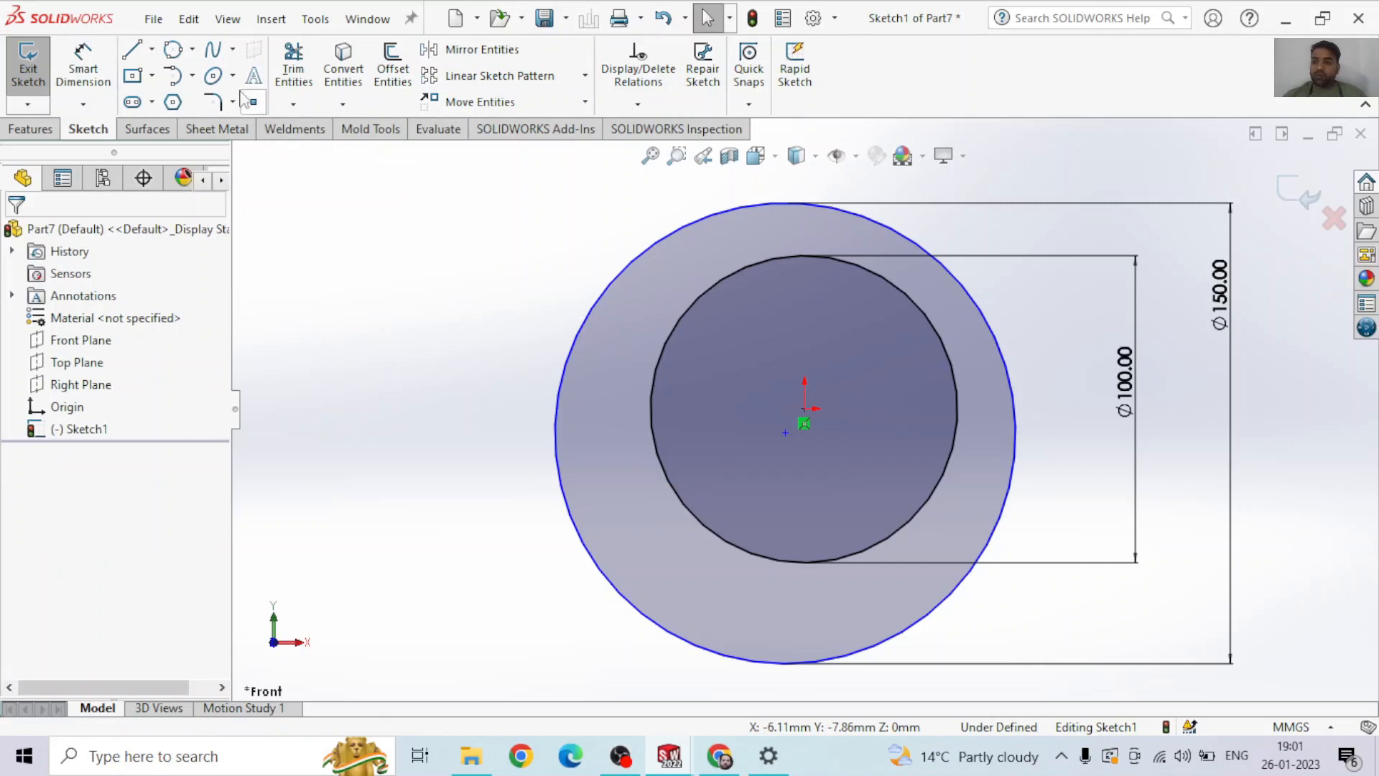
Sketch an M-shaped spline through five alternating low and high points to the upper left of the circles, and end it.
{"action": "left_click", "coordinate": [213, 51]}
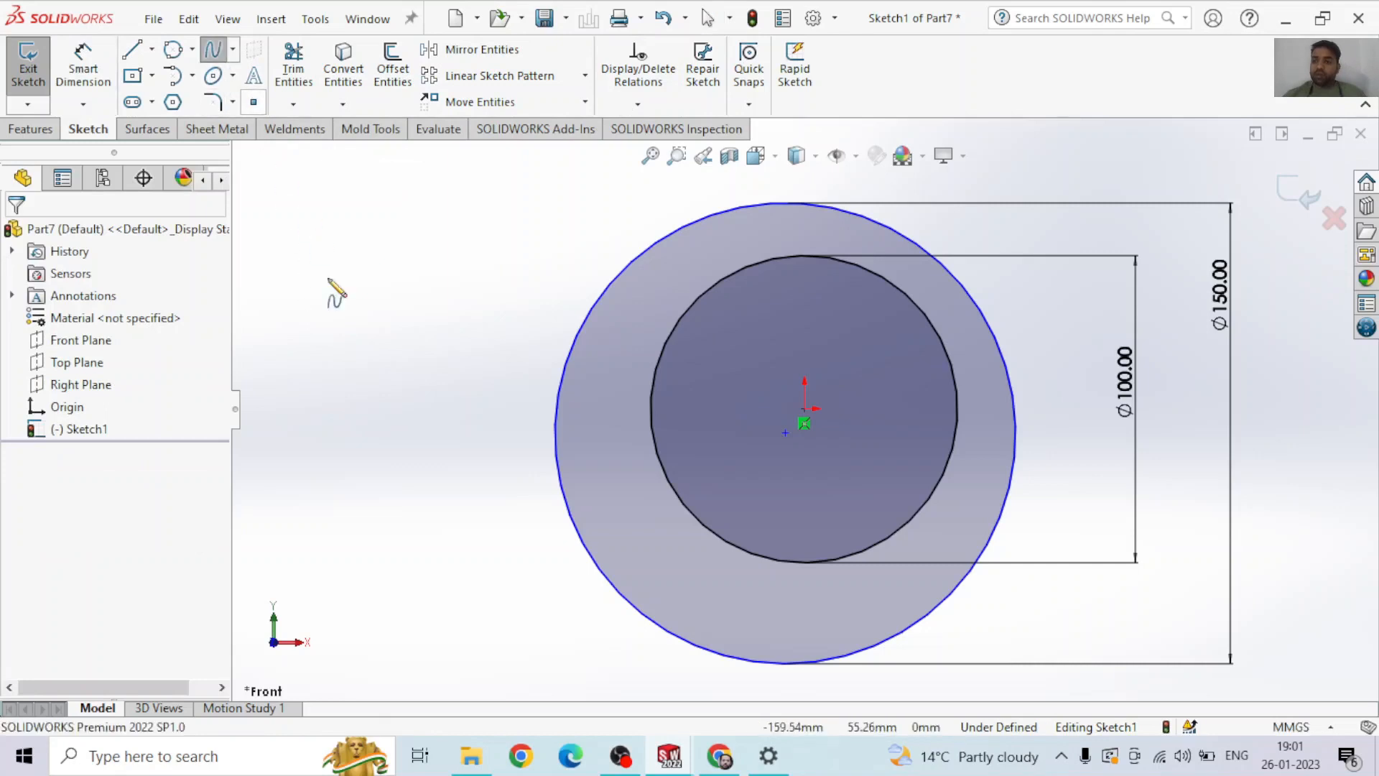
{"action": "left_click", "coordinate": [234, 49]}
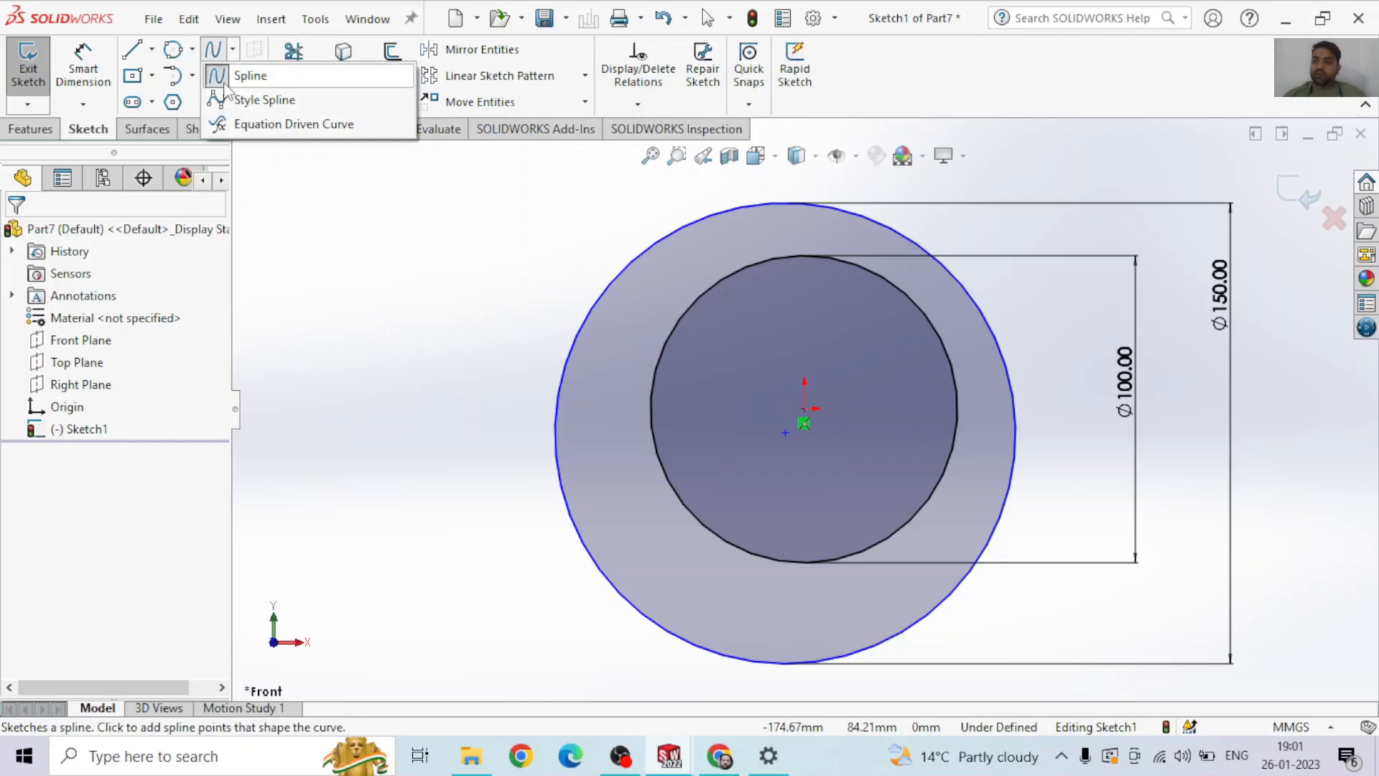
{"action": "left_click", "coordinate": [225, 80]}
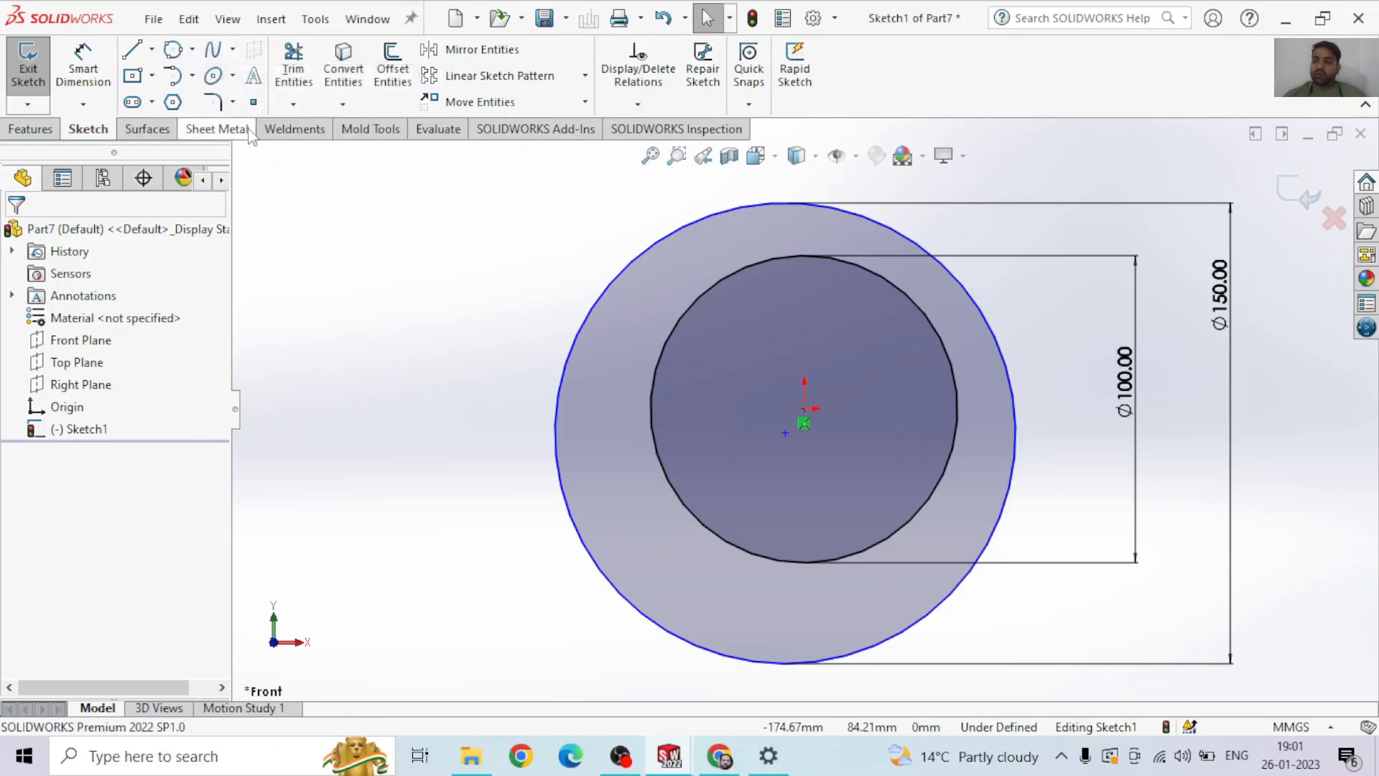
{"action": "left_click", "coordinate": [285, 347]}
{"action": "left_click", "coordinate": [322, 256]}
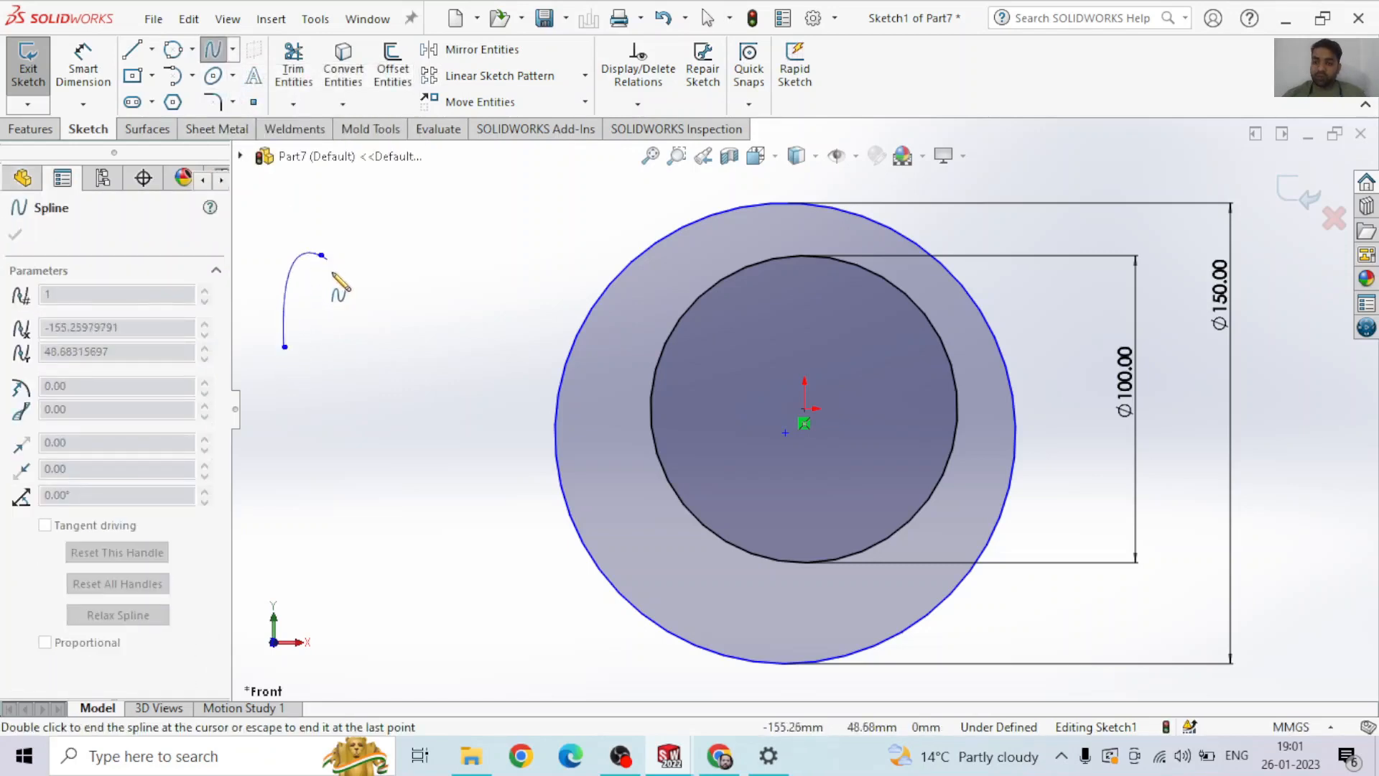
{"action": "left_click", "coordinate": [351, 313]}
{"action": "left_click", "coordinate": [395, 240]}
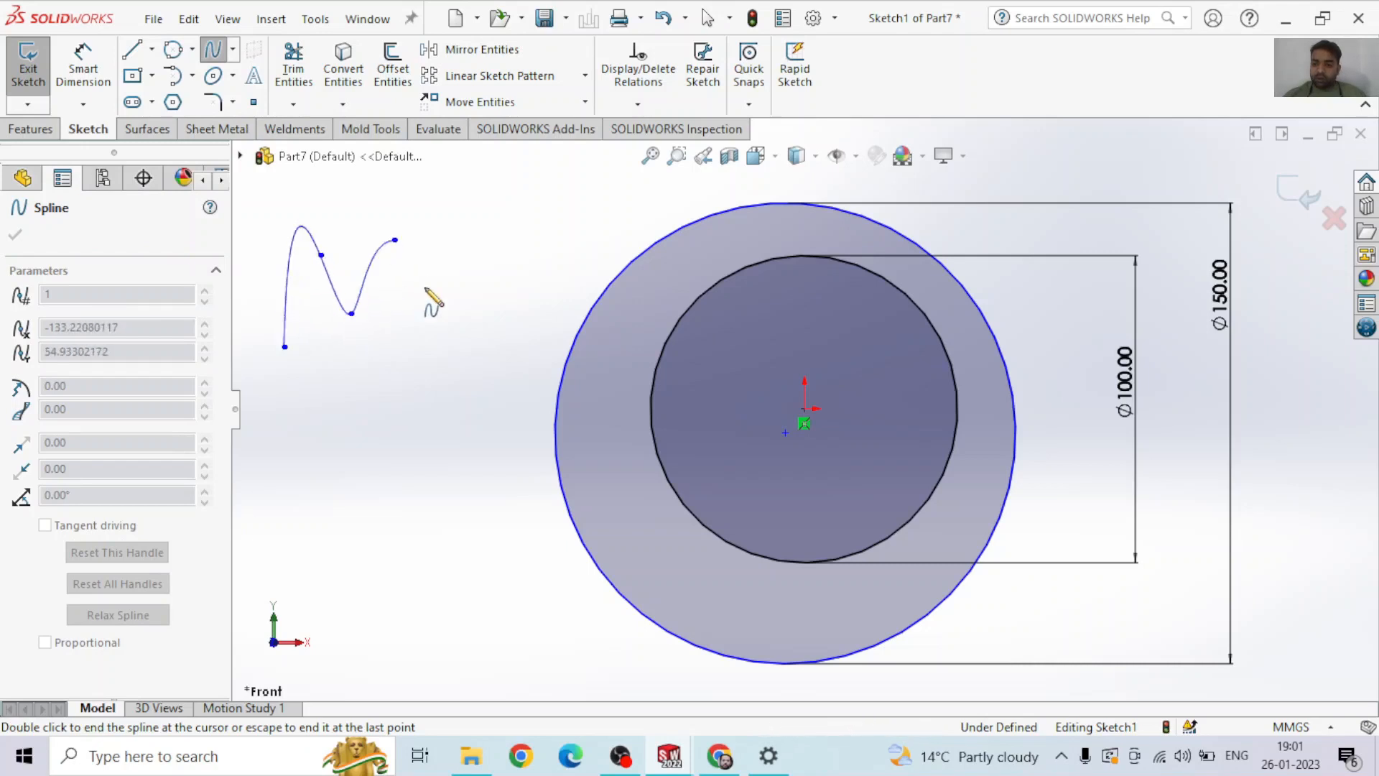
{"action": "left_click", "coordinate": [451, 313]}
{"action": "right_click", "coordinate": [472, 301]}
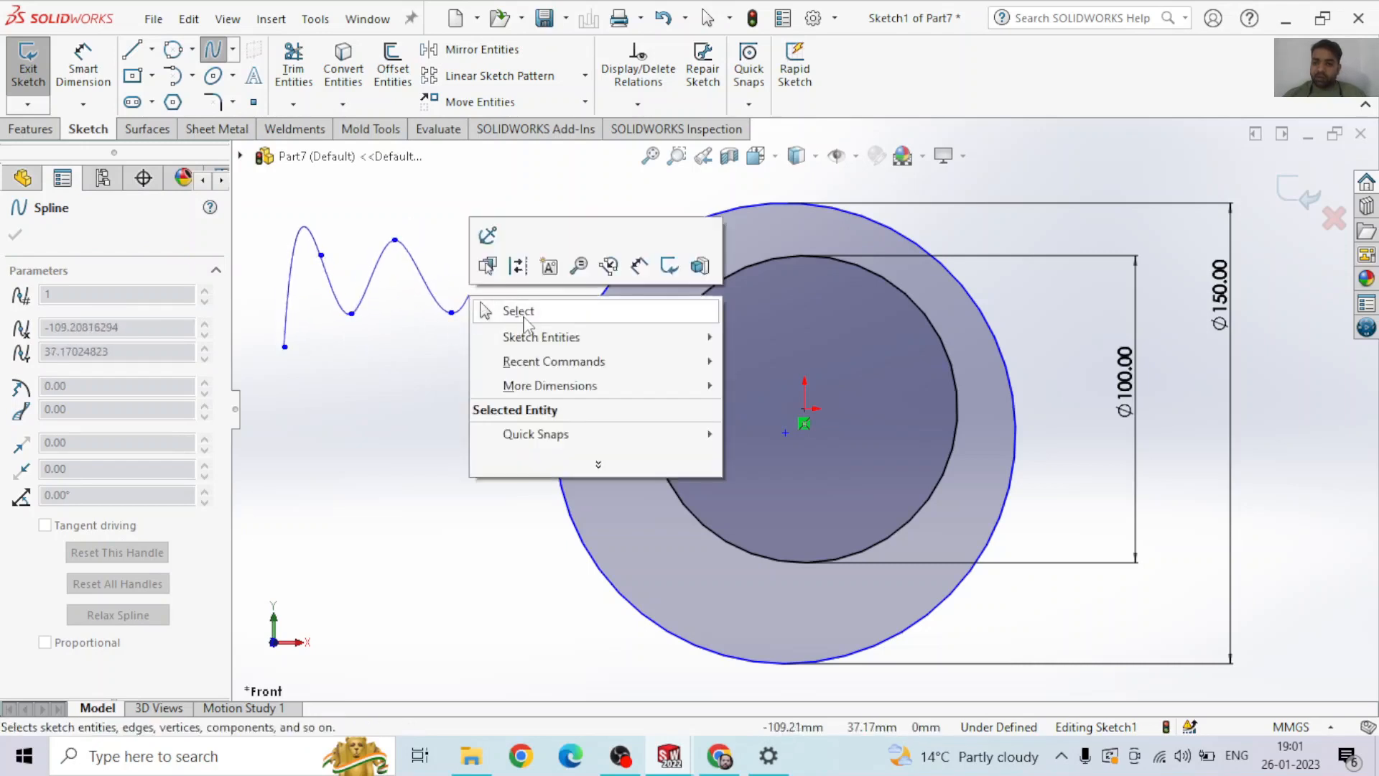
{"action": "left_click", "coordinate": [523, 314]}
Sketch a style spline with six zigzagging control vertices below the M-shaped spline.
{"action": "left_click", "coordinate": [232, 48]}
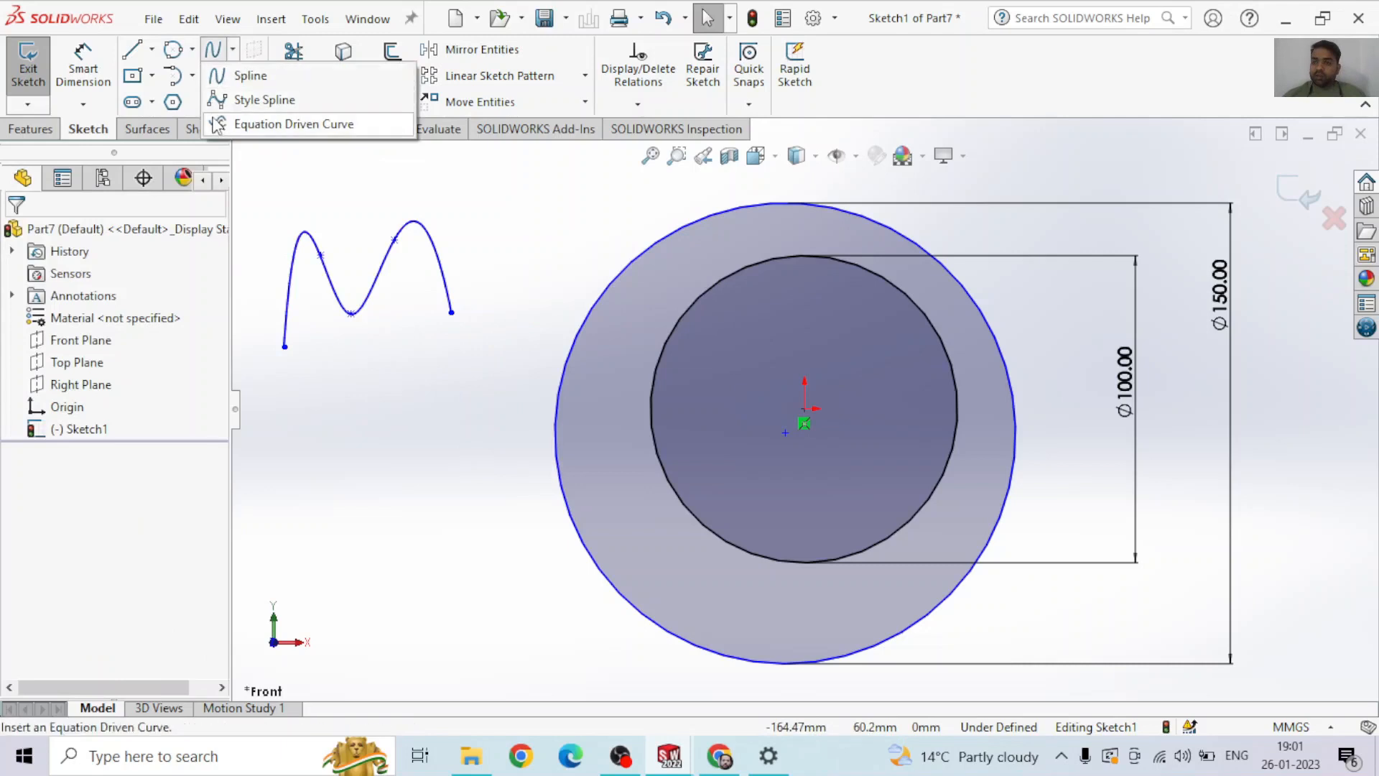
{"action": "left_click", "coordinate": [260, 95]}
{"action": "left_click", "coordinate": [284, 495]}
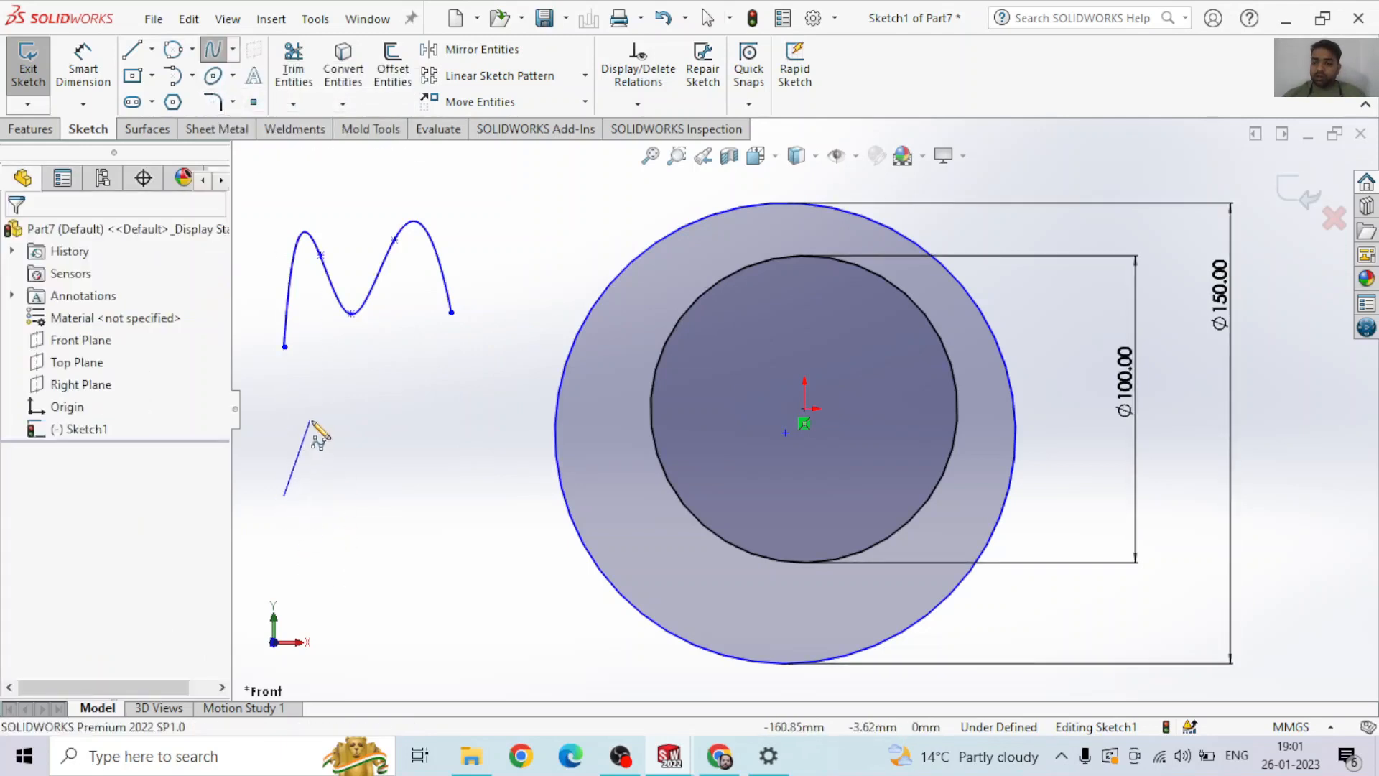
{"action": "left_click", "coordinate": [311, 419]}
{"action": "left_click", "coordinate": [343, 482]}
{"action": "left_click", "coordinate": [376, 403]}
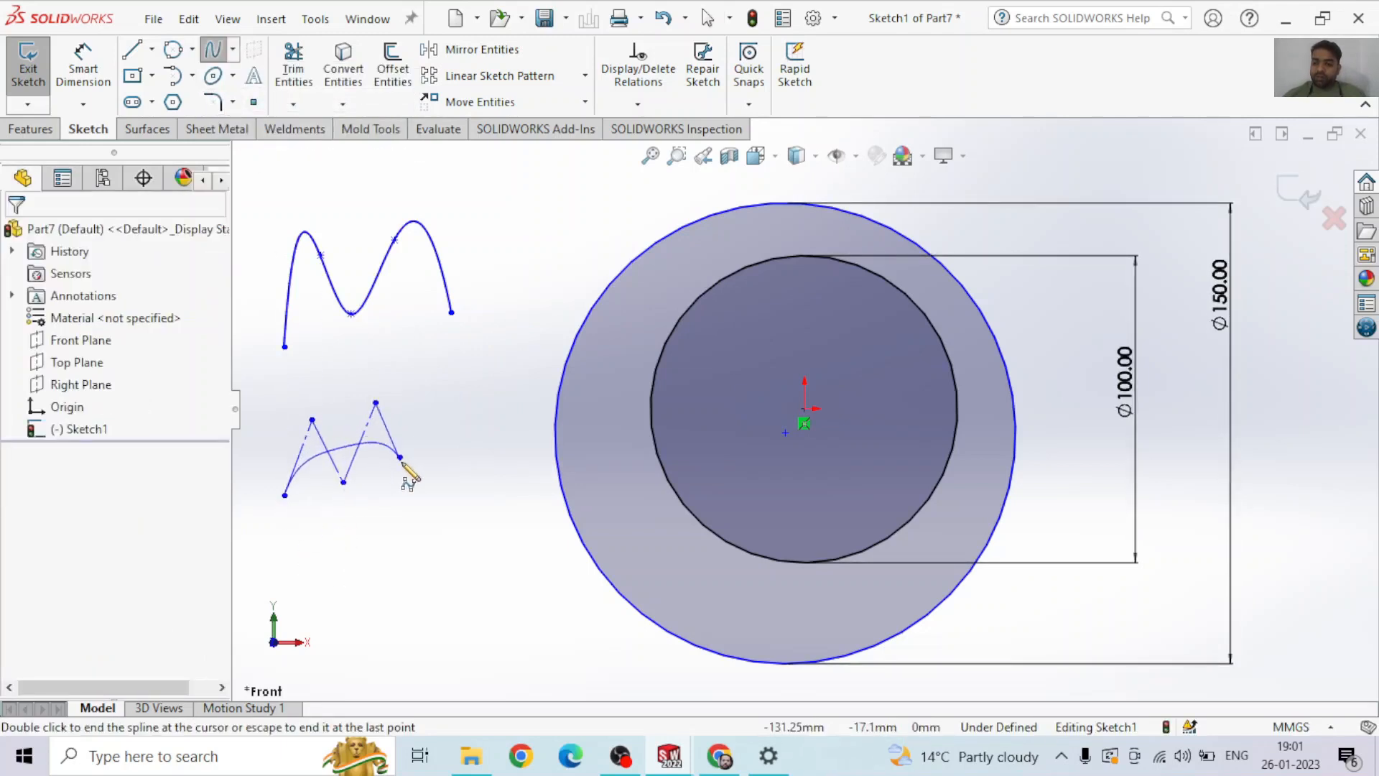
{"action": "left_click", "coordinate": [400, 456]}
{"action": "double_click", "coordinate": [423, 423]}
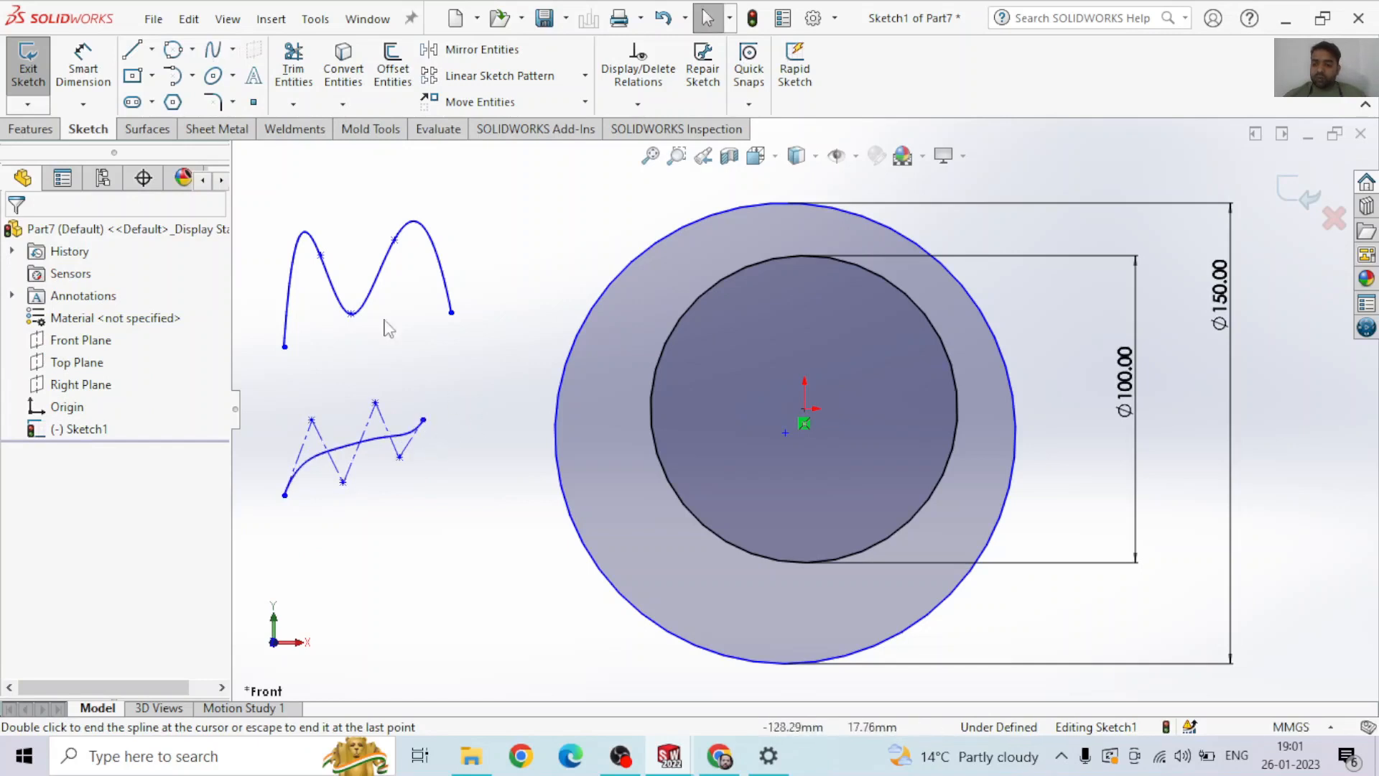
Reshape both curves by moving the spline's two upper through-points slightly outward and shifting three inner control vertices of the style spline.
{"action": "left_click_drag", "start_coordinate": [321, 255], "coordinate": [312, 250]}
{"action": "mouse_move", "coordinate": [395, 242]}
{"action": "left_mouse_down"}
{"action": "mouse_move", "coordinate": [403, 308]}
{"action": "mouse_move", "coordinate": [402, 229]}
{"action": "left_mouse_up"}
{"action": "mouse_move", "coordinate": [375, 403]}
{"action": "left_mouse_down"}
{"action": "mouse_move", "coordinate": [404, 337]}
{"action": "mouse_move", "coordinate": [368, 383]}
{"action": "left_mouse_up"}
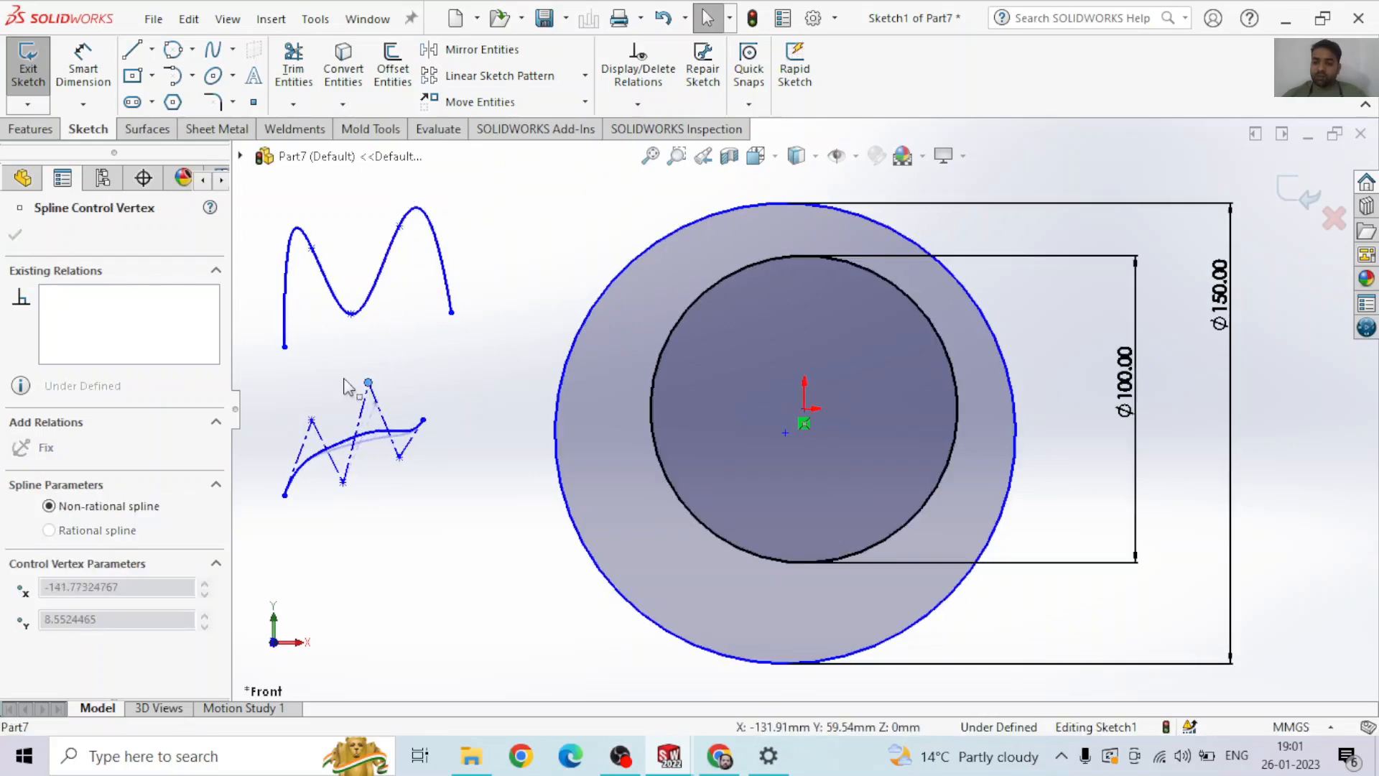
{"action": "left_click_drag", "start_coordinate": [305, 420], "coordinate": [303, 424]}
{"action": "left_click_drag", "start_coordinate": [343, 482], "coordinate": [356, 497]}
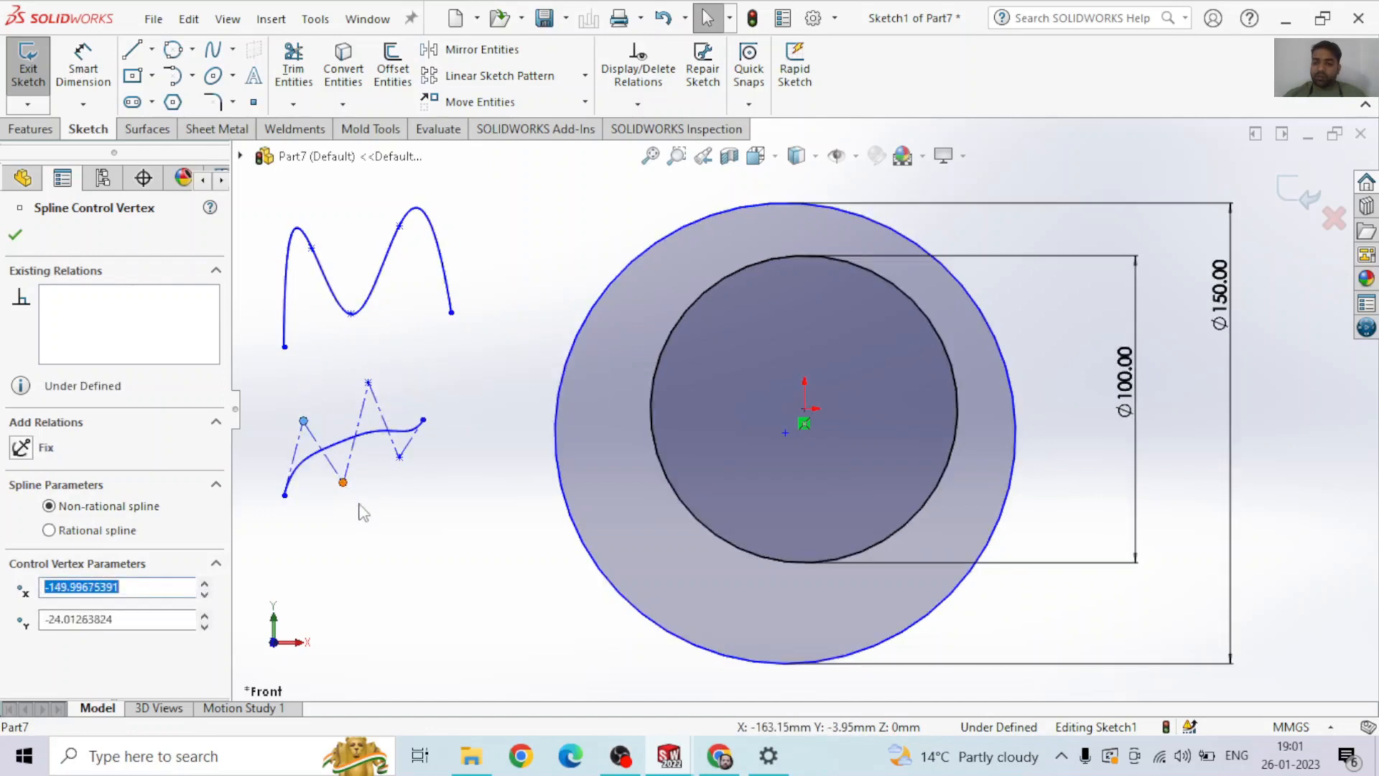
Sketch a center rectangle below the zigzag style spline.
{"action": "left_click", "coordinate": [233, 49]}
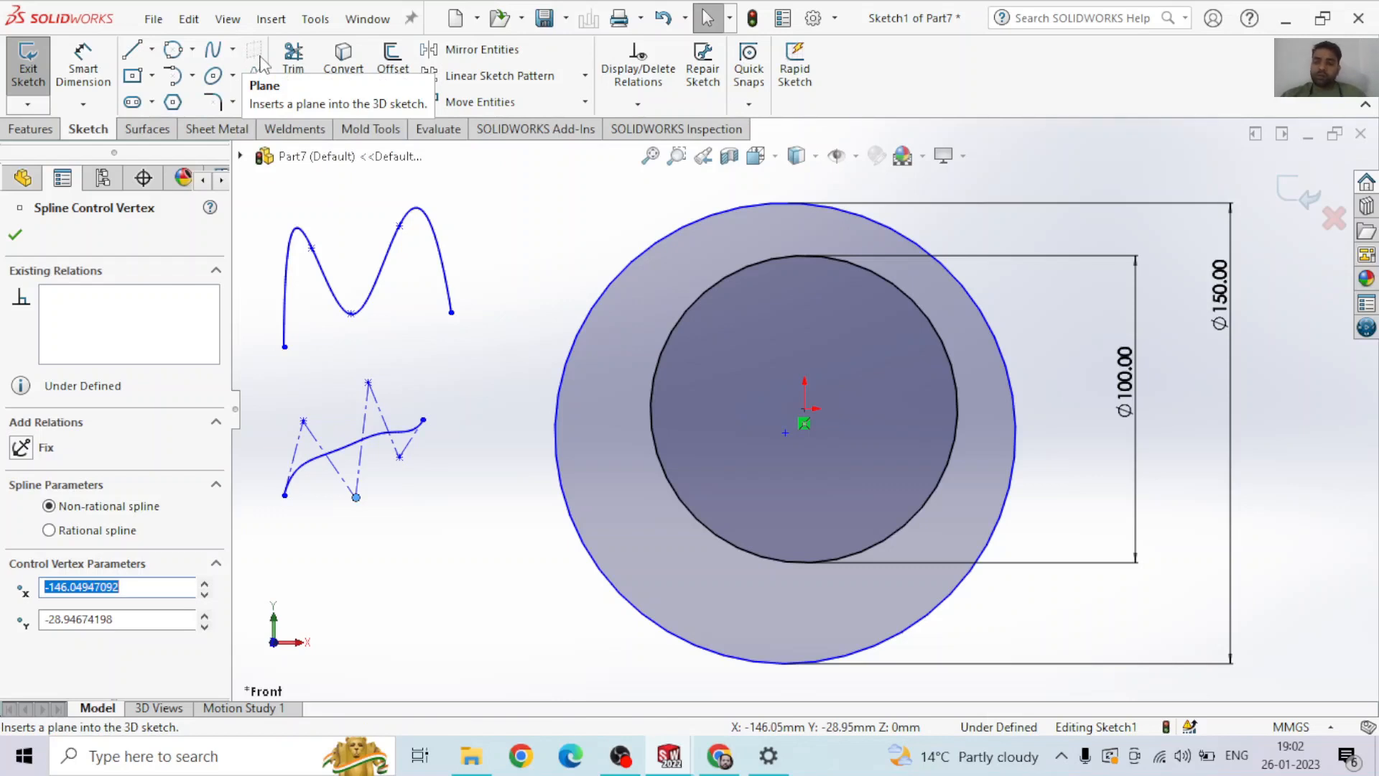
{"action": "left_click", "coordinate": [135, 81]}
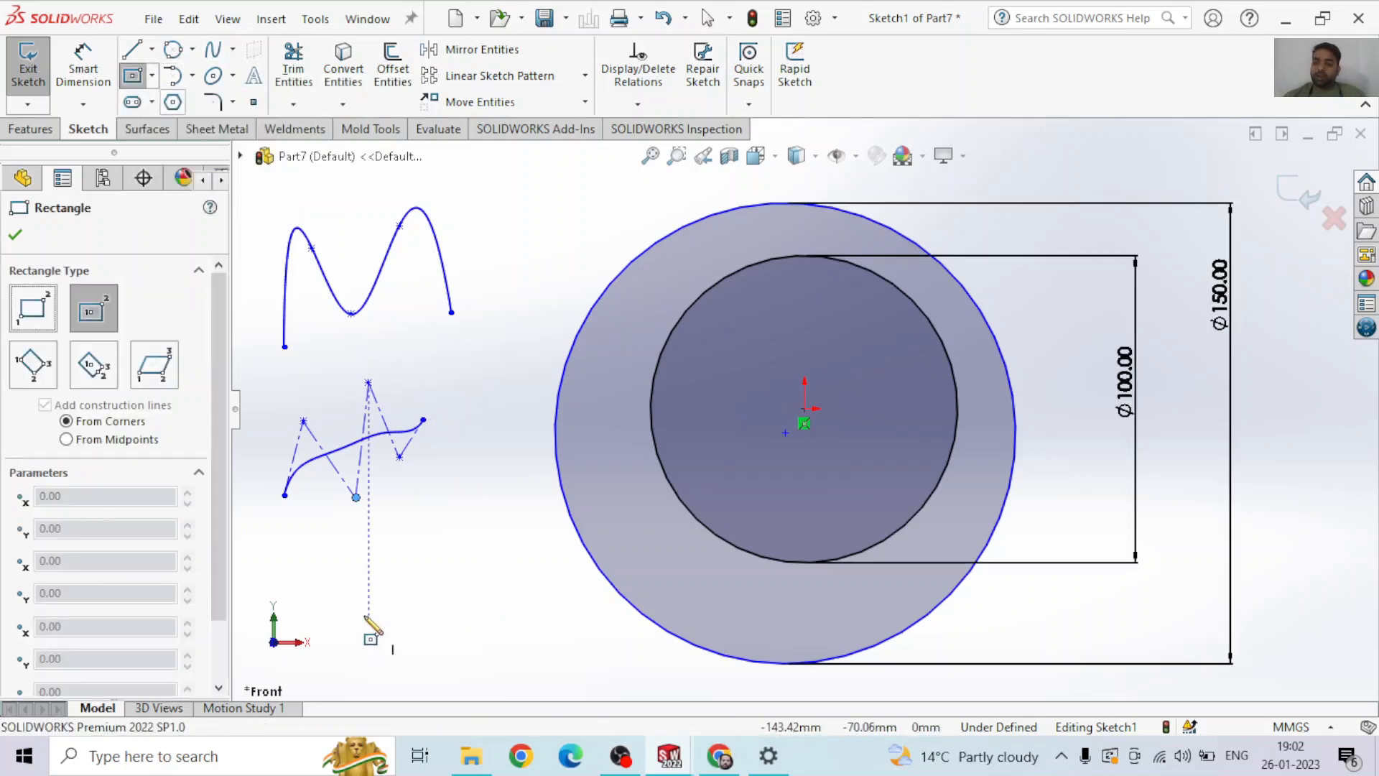
{"action": "left_click", "coordinate": [383, 595]}
{"action": "left_click", "coordinate": [466, 515]}
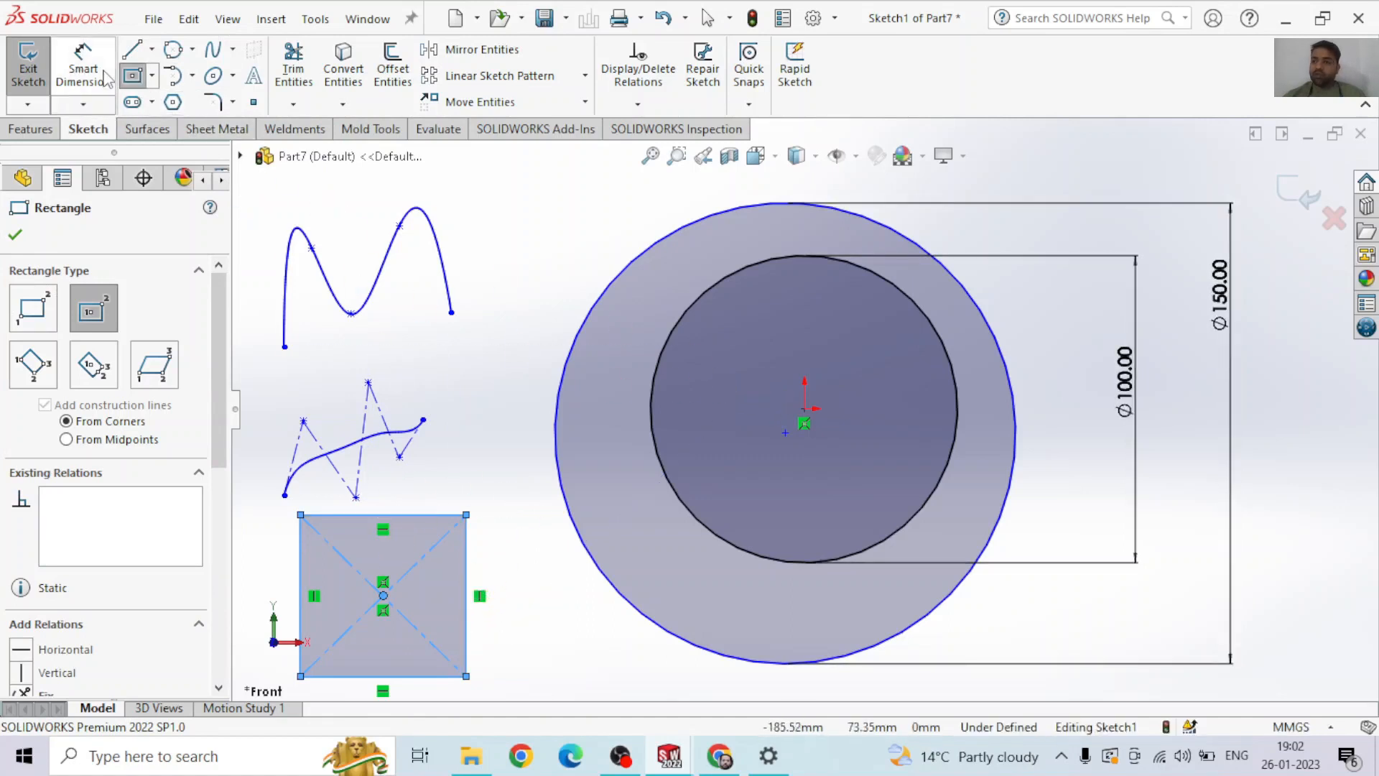
Create a new part and open a sketch on the Front Plane, viewed face-on.
{"action": "left_click", "coordinate": [153, 22]}
{"action": "left_click", "coordinate": [183, 52]}
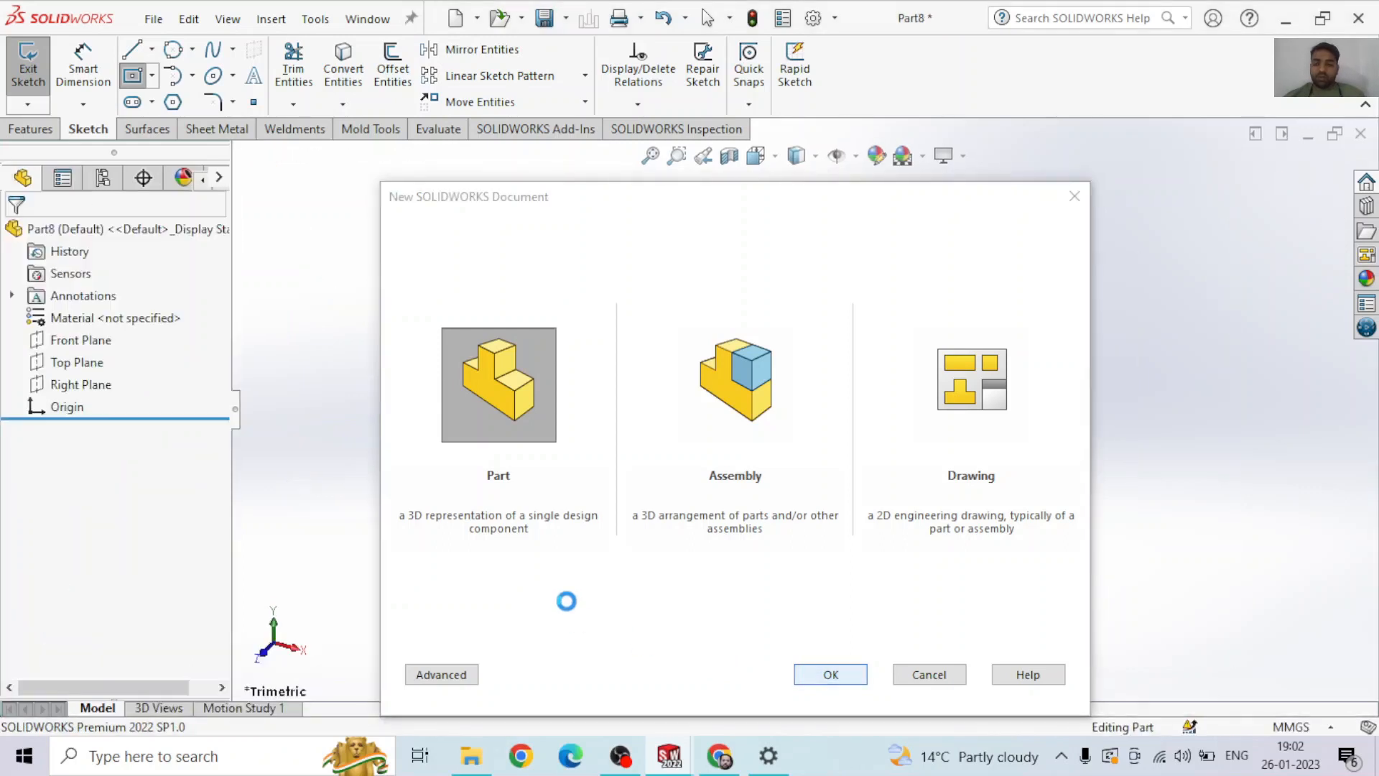
{"action": "left_click", "coordinate": [133, 78]}
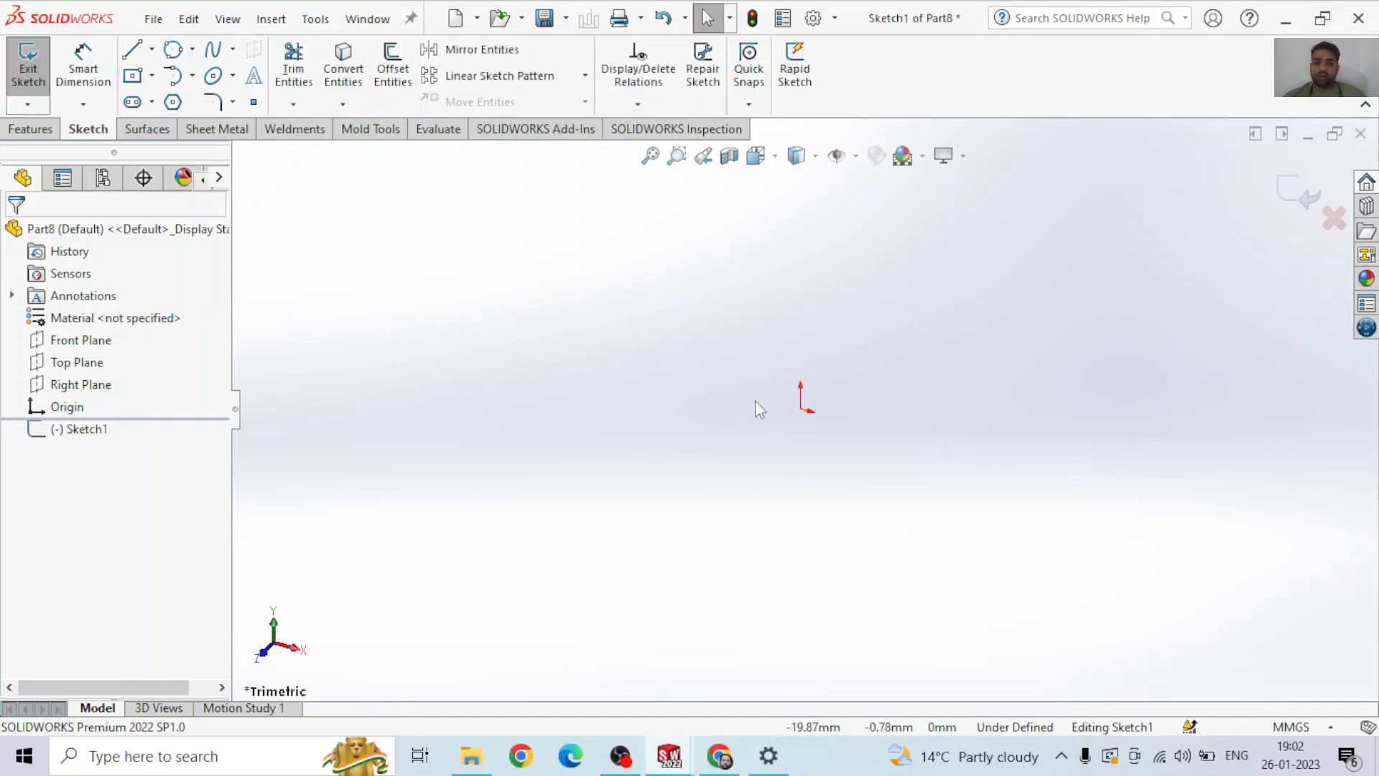
{"action": "key", "text": "ctrl+8"}
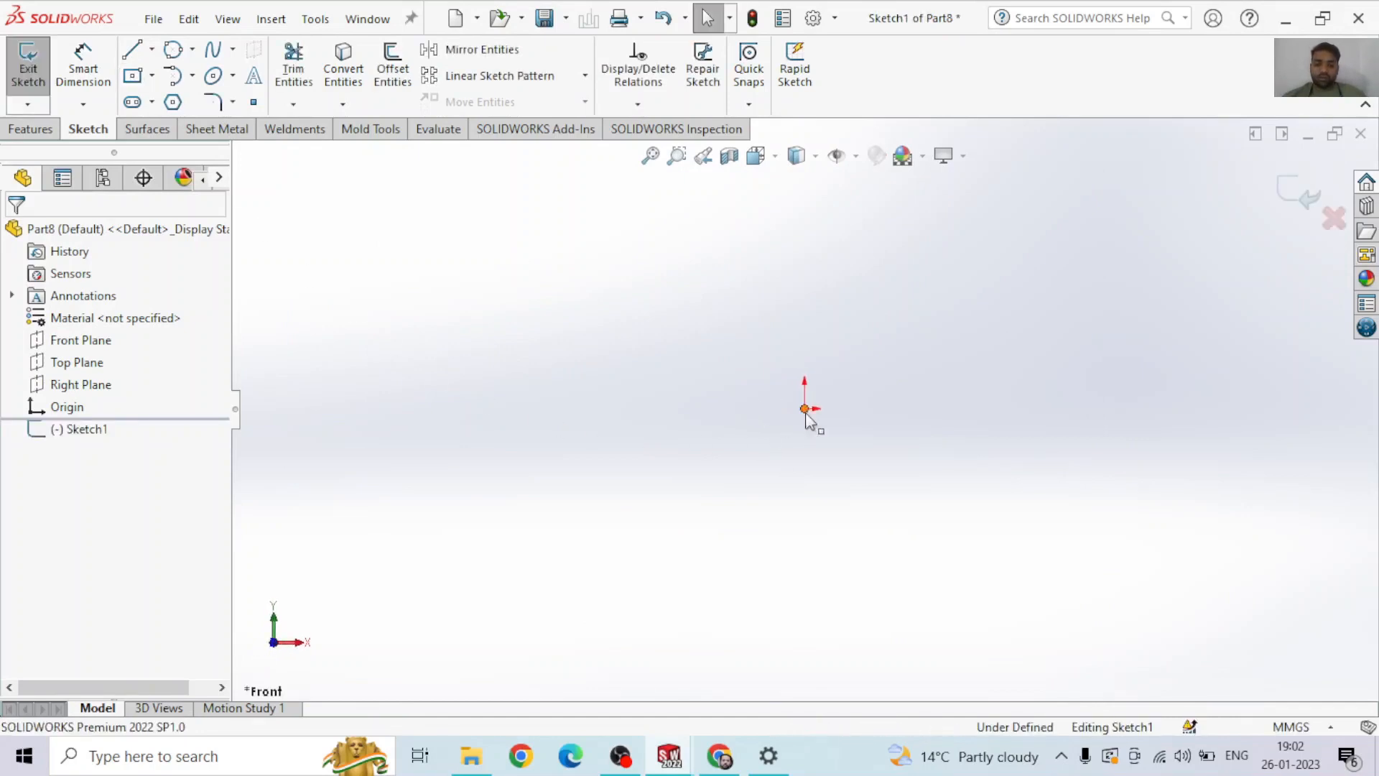
Sketch a center rectangle about 187 mm wide and 113 mm high, centred on the origin.
{"action": "left_click", "coordinate": [807, 412]}
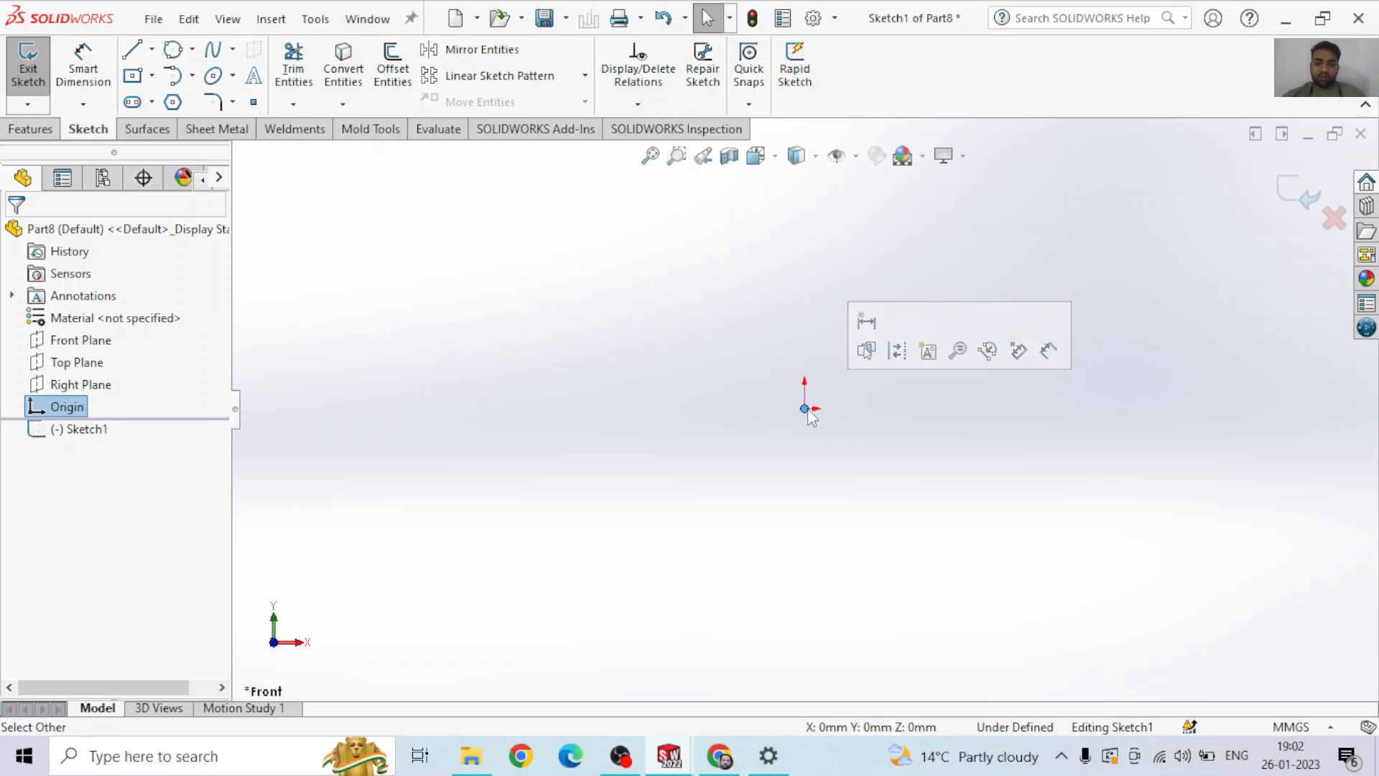
{"action": "left_click", "coordinate": [133, 77]}
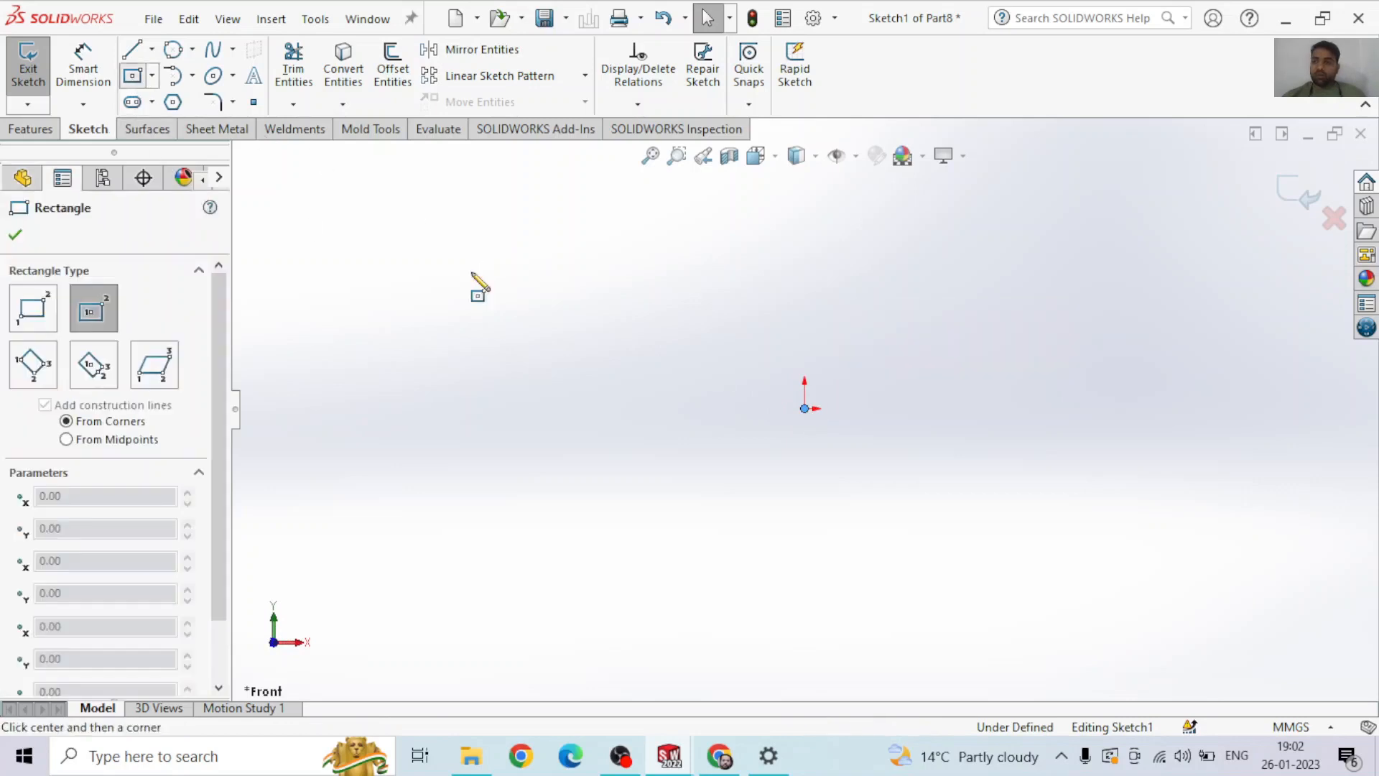
{"action": "left_click", "coordinate": [804, 407]}
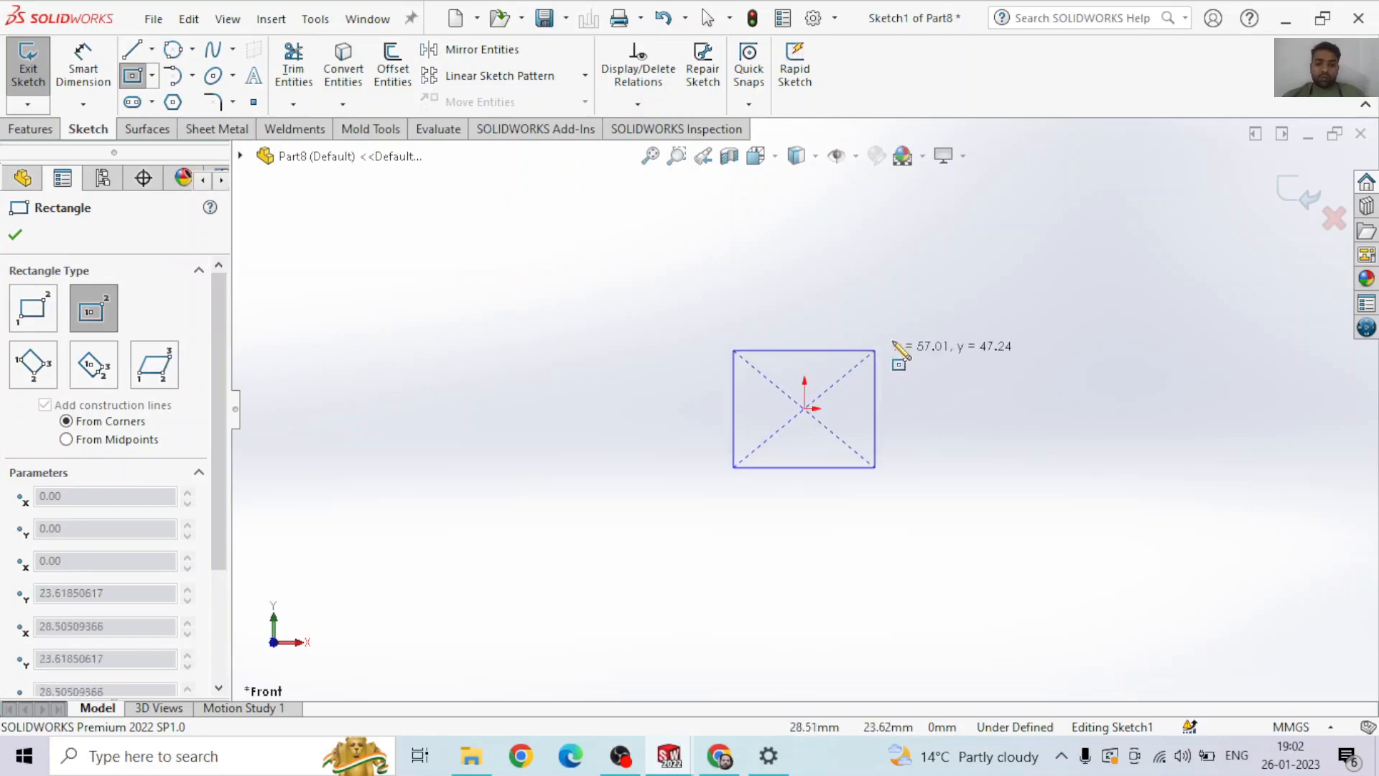
{"action": "left_click", "coordinate": [1037, 268]}
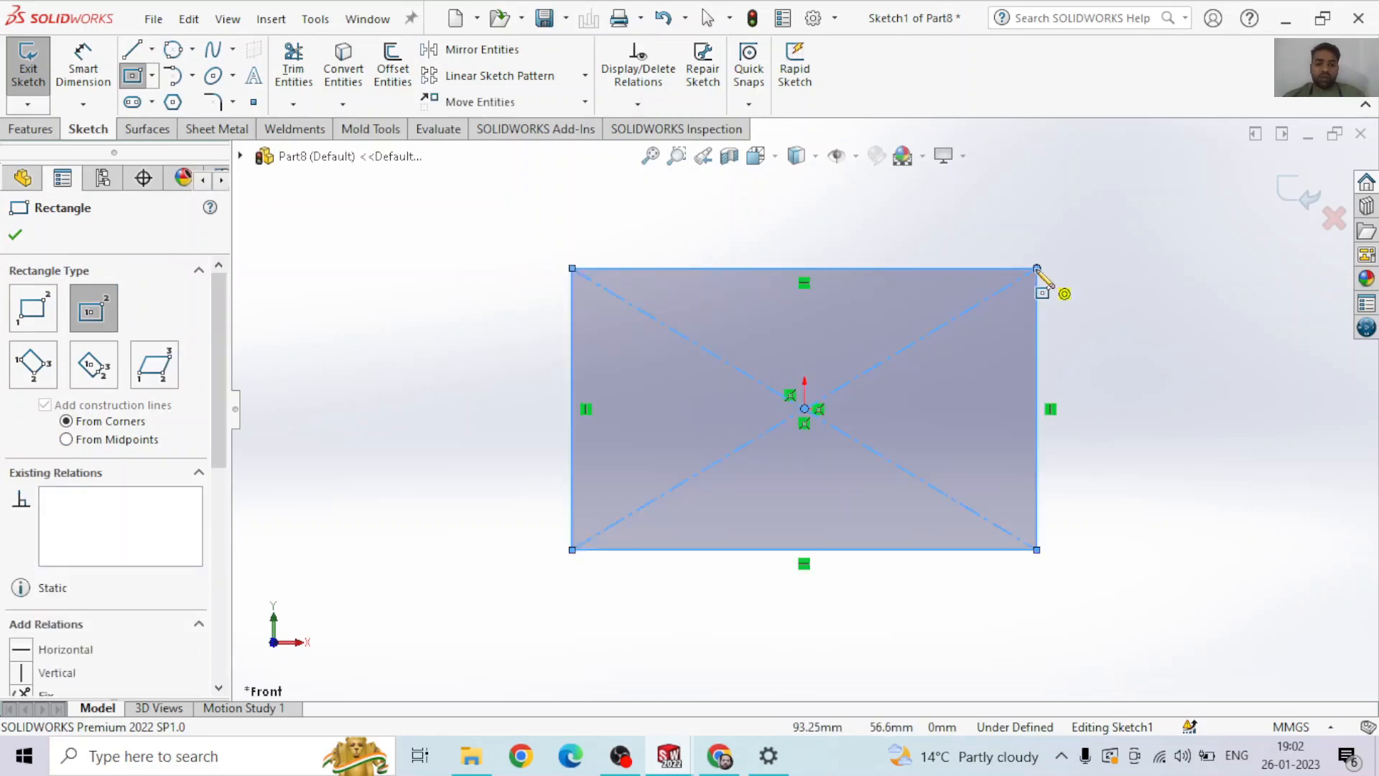
Dimension the rectangle's height beside its right edge and its width above its top edge, accepting both values as drawn.
{"action": "left_click", "coordinate": [85, 72]}
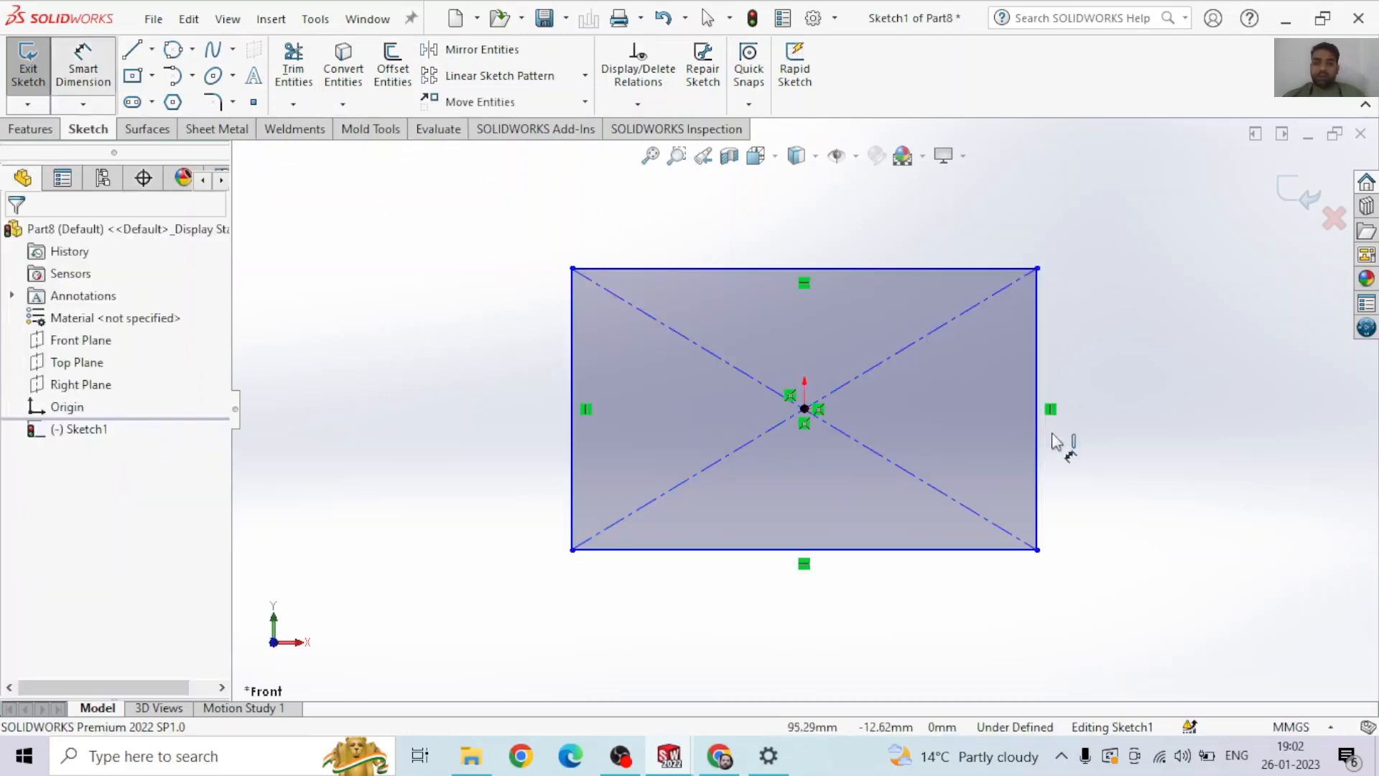
{"action": "left_click", "coordinate": [1036, 403]}
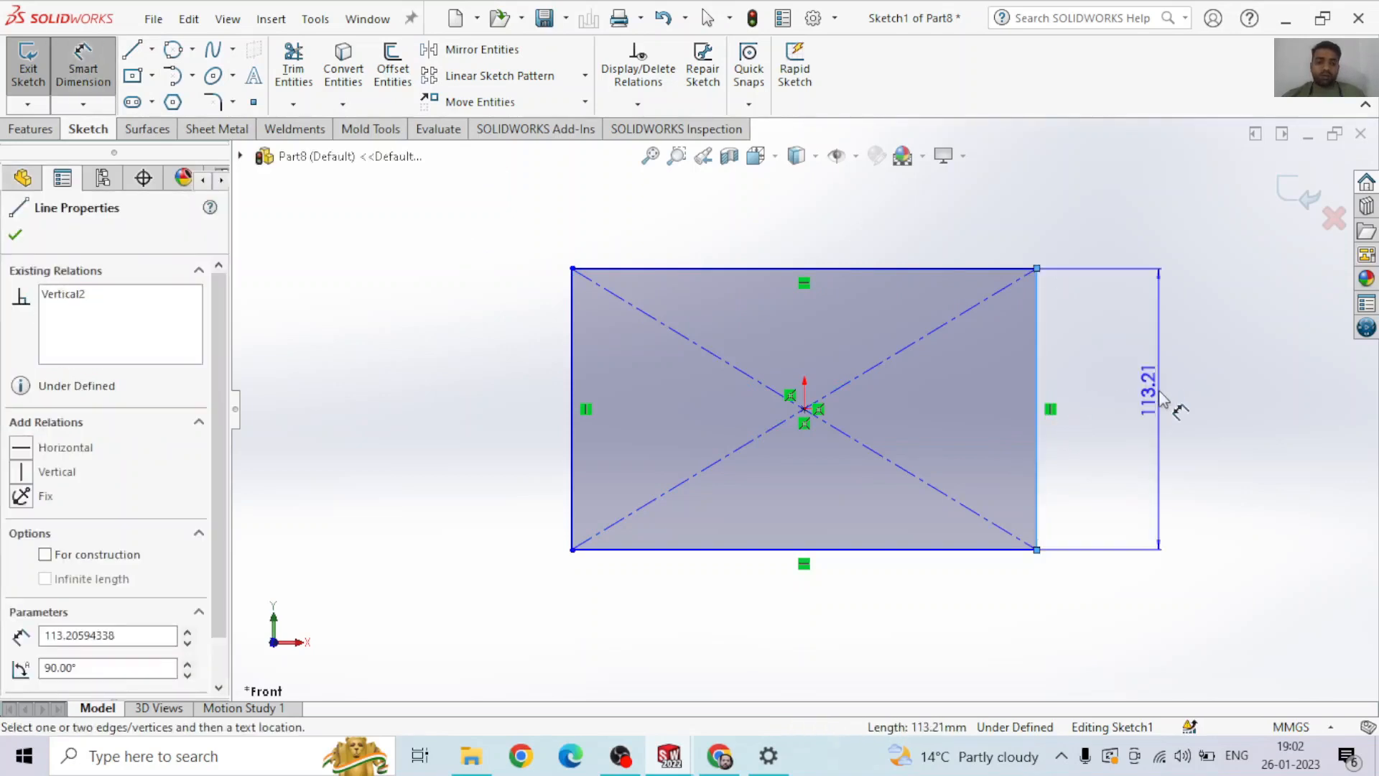
{"action": "left_click", "coordinate": [1170, 406]}
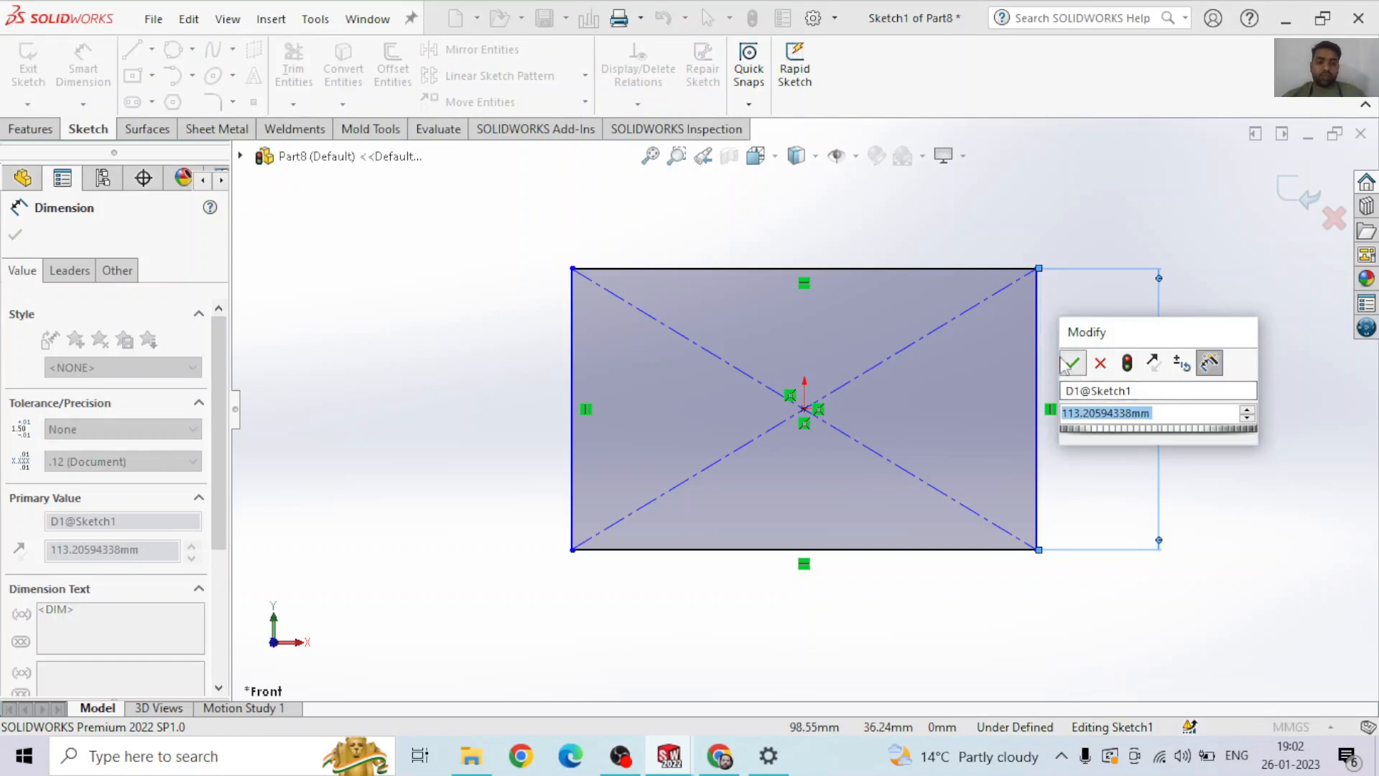
{"action": "left_click", "coordinate": [1069, 363]}
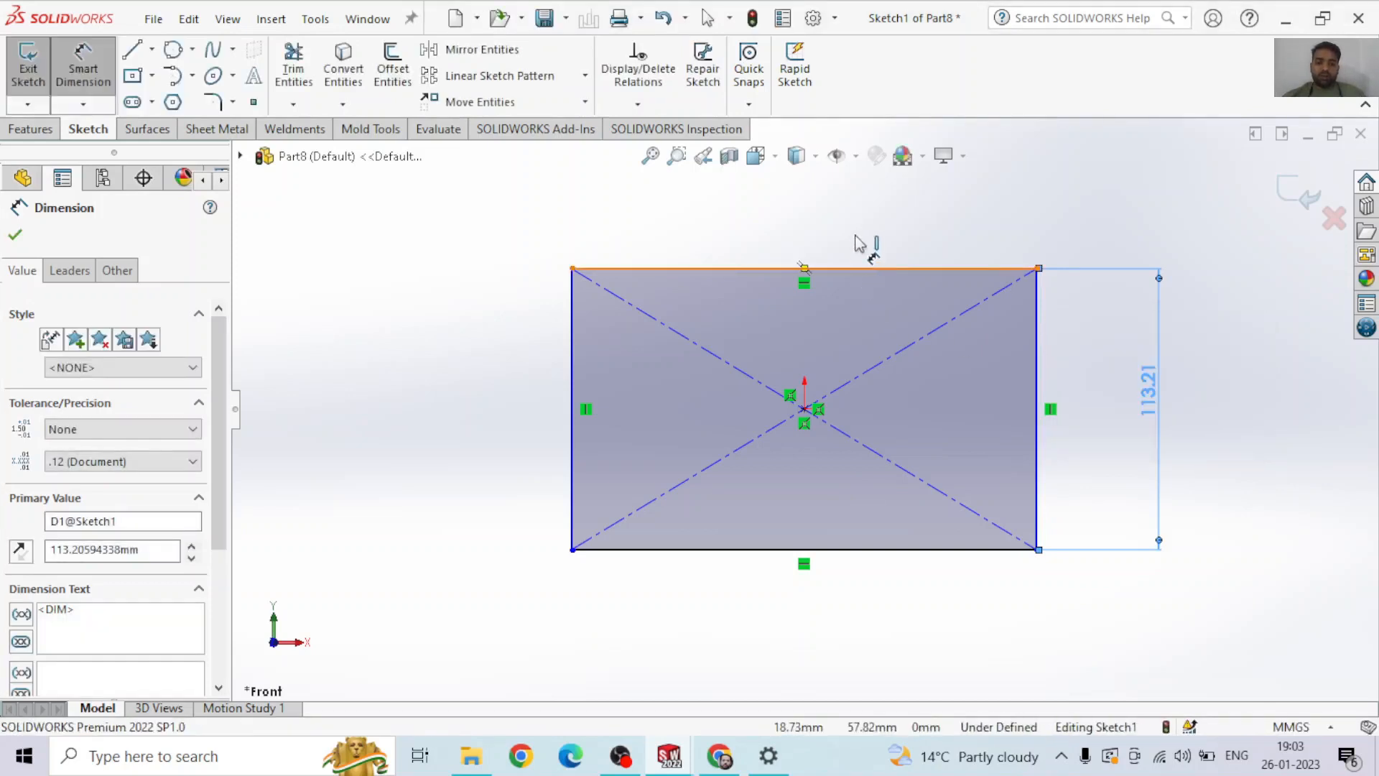
{"action": "left_click", "coordinate": [859, 244]}
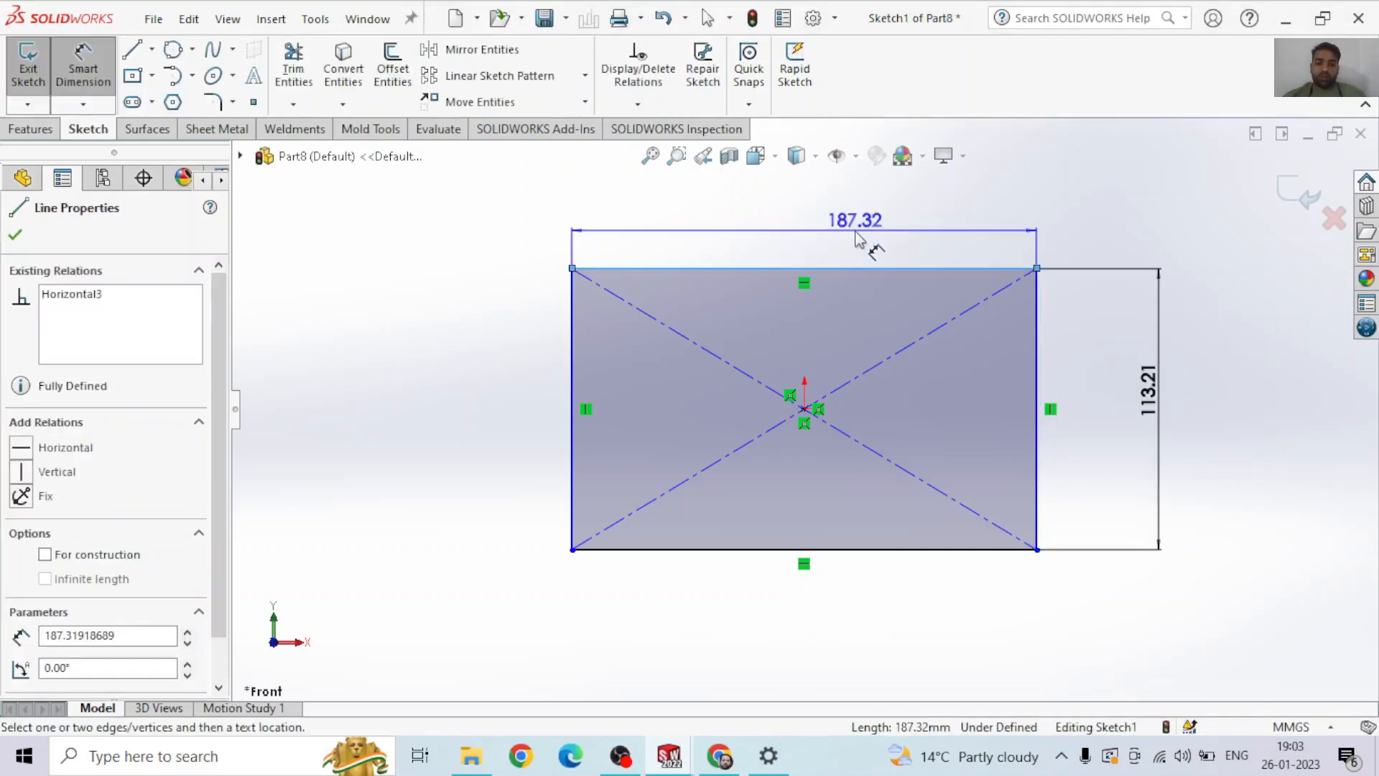
{"action": "left_click", "coordinate": [991, 374]}
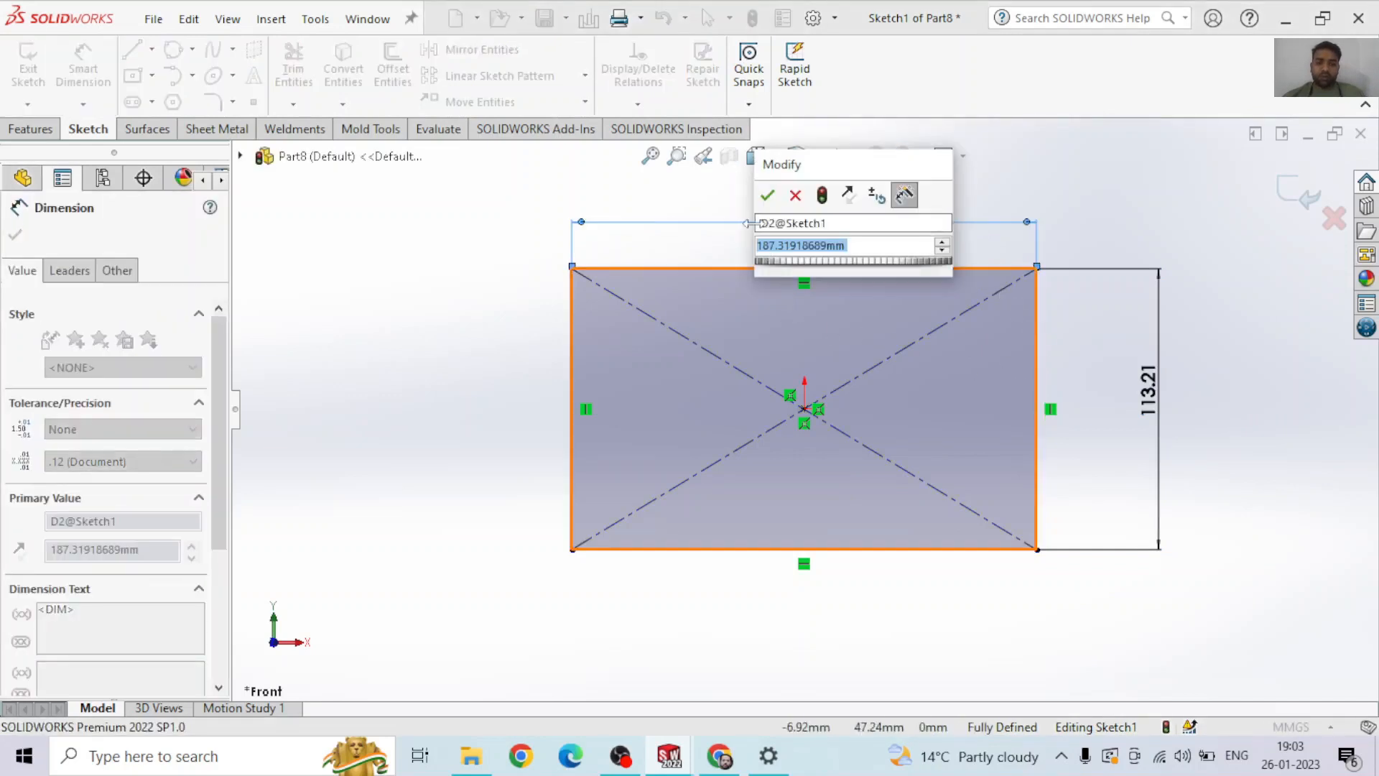
{"action": "left_click", "coordinate": [767, 196]}
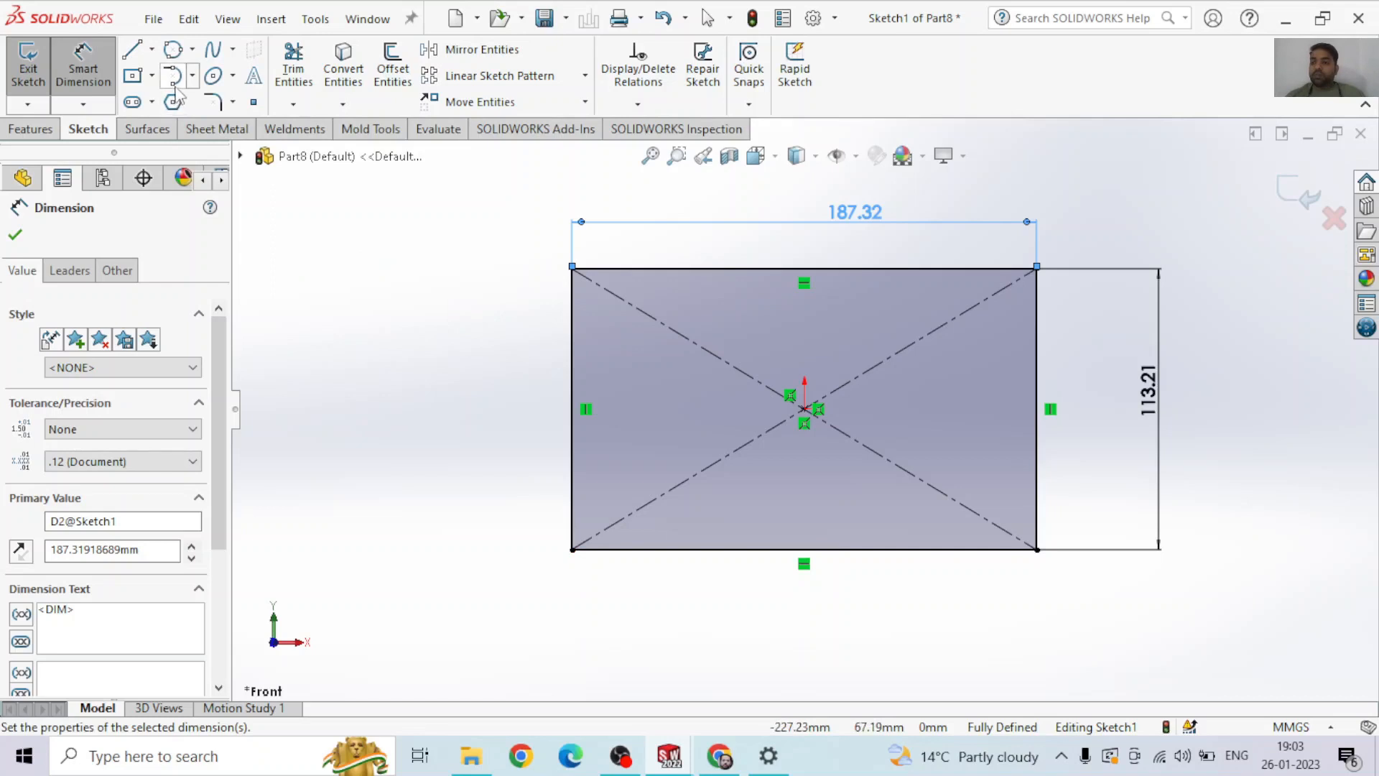
Sketch a slightly tilted 3 point corner rectangle, about 58 by 47 mm, to the left of the dimensioned rectangle.
{"action": "left_click", "coordinate": [153, 76]}
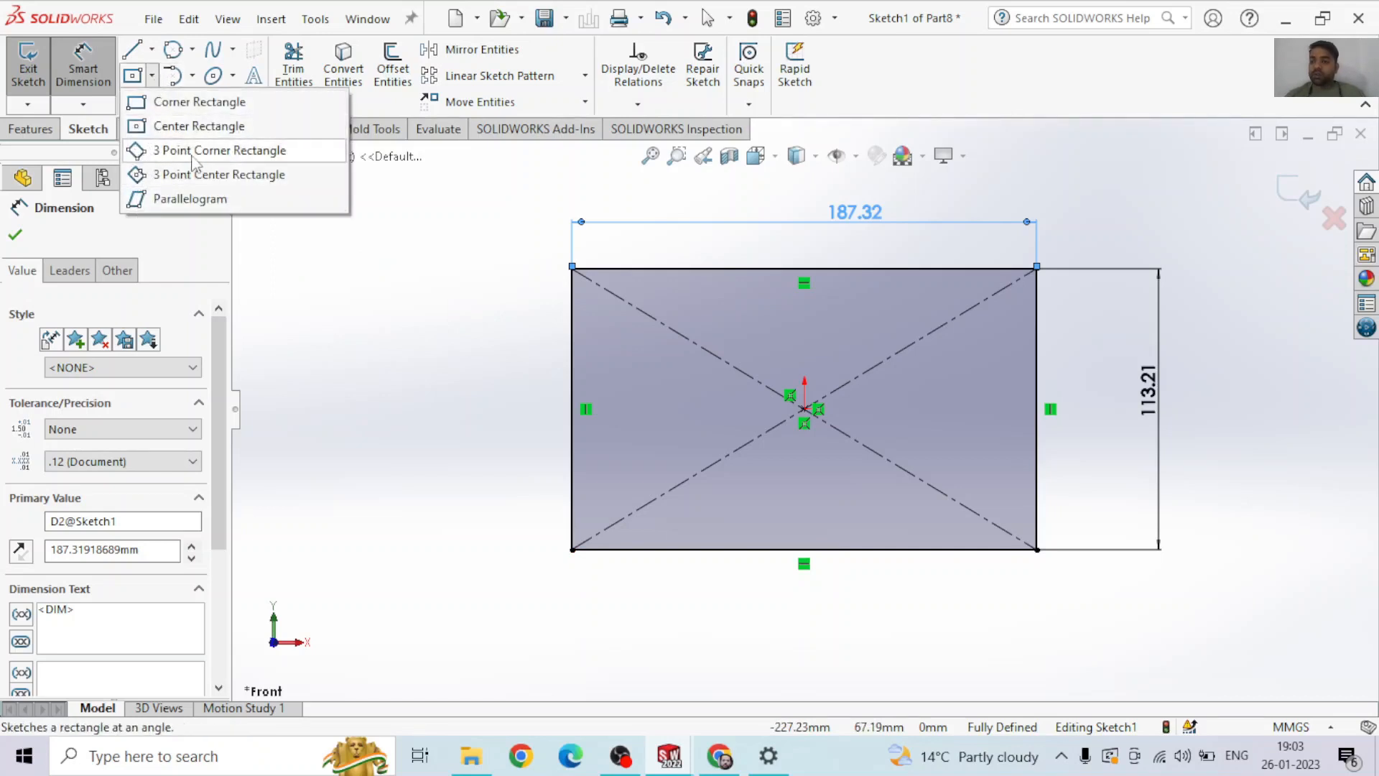
{"action": "left_click", "coordinate": [164, 152]}
{"action": "left_click", "coordinate": [311, 385]}
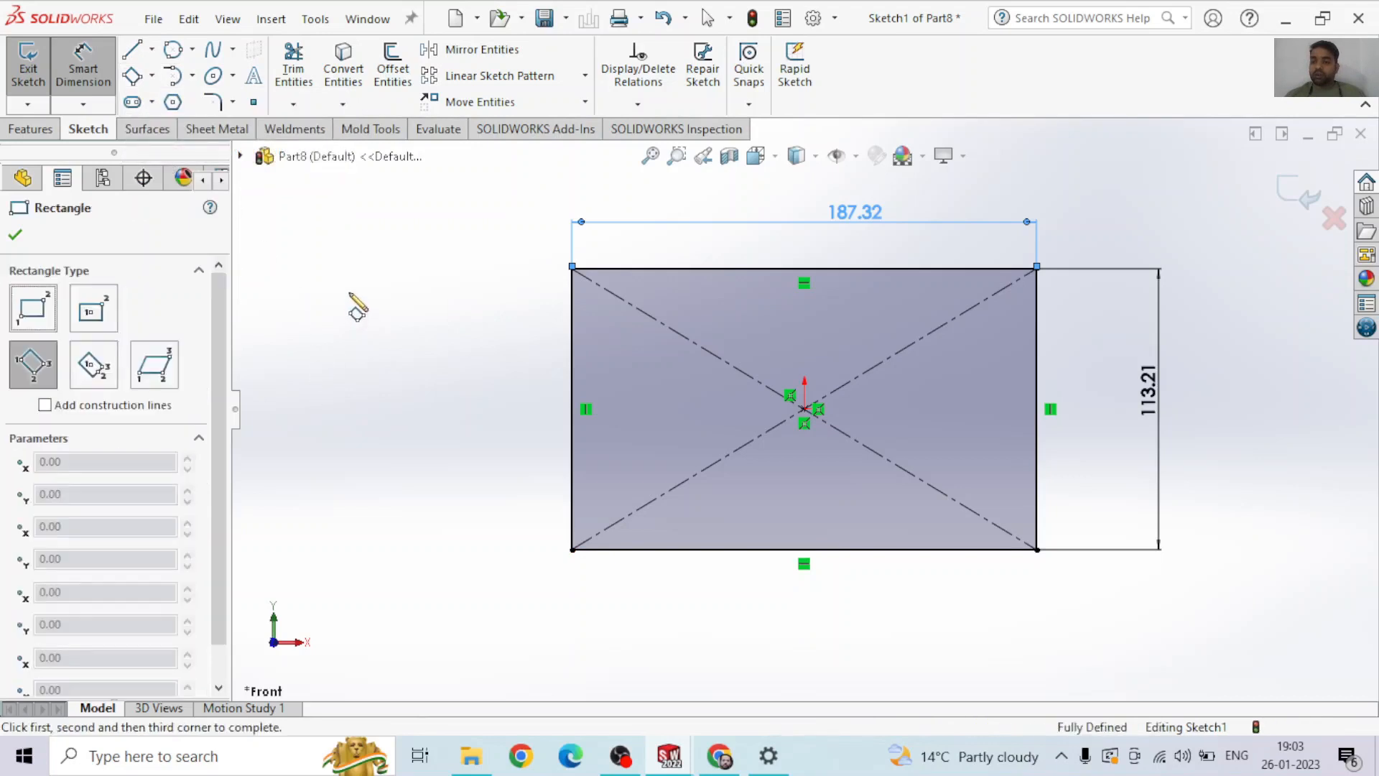
{"action": "left_click", "coordinate": [454, 369]}
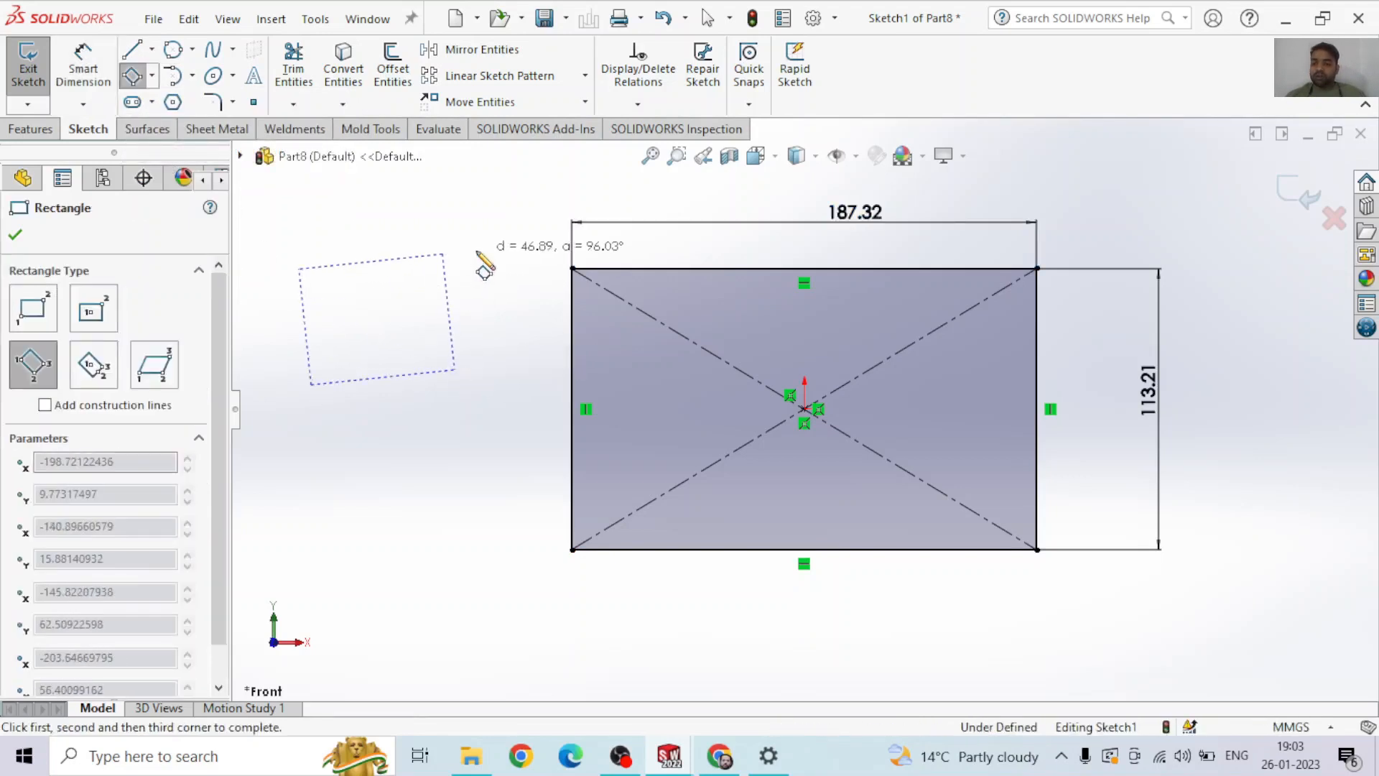
{"action": "left_click", "coordinate": [467, 253]}
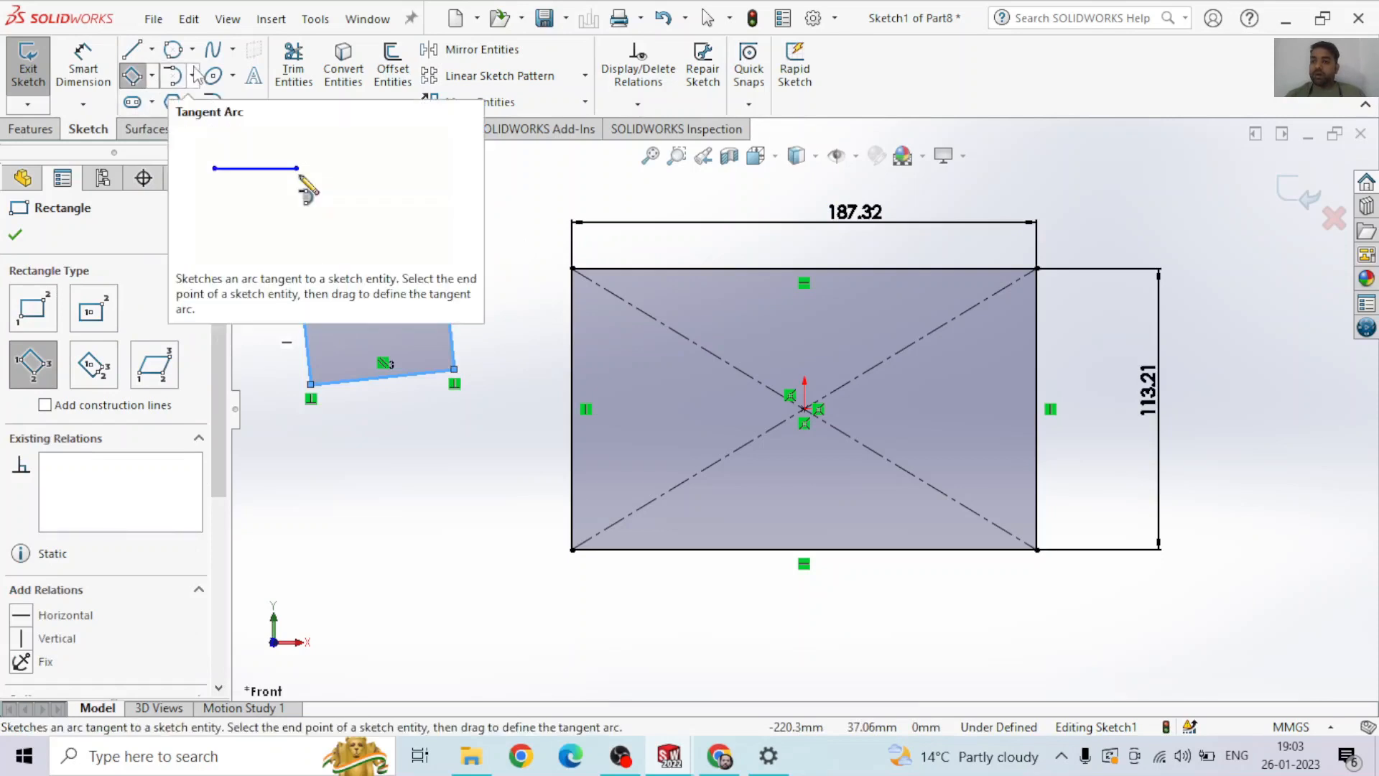
Sketch a short centerpoint arc below the tilted rectangle, with its center on the left and the curve bulging to the right.
{"action": "left_click", "coordinate": [233, 75]}
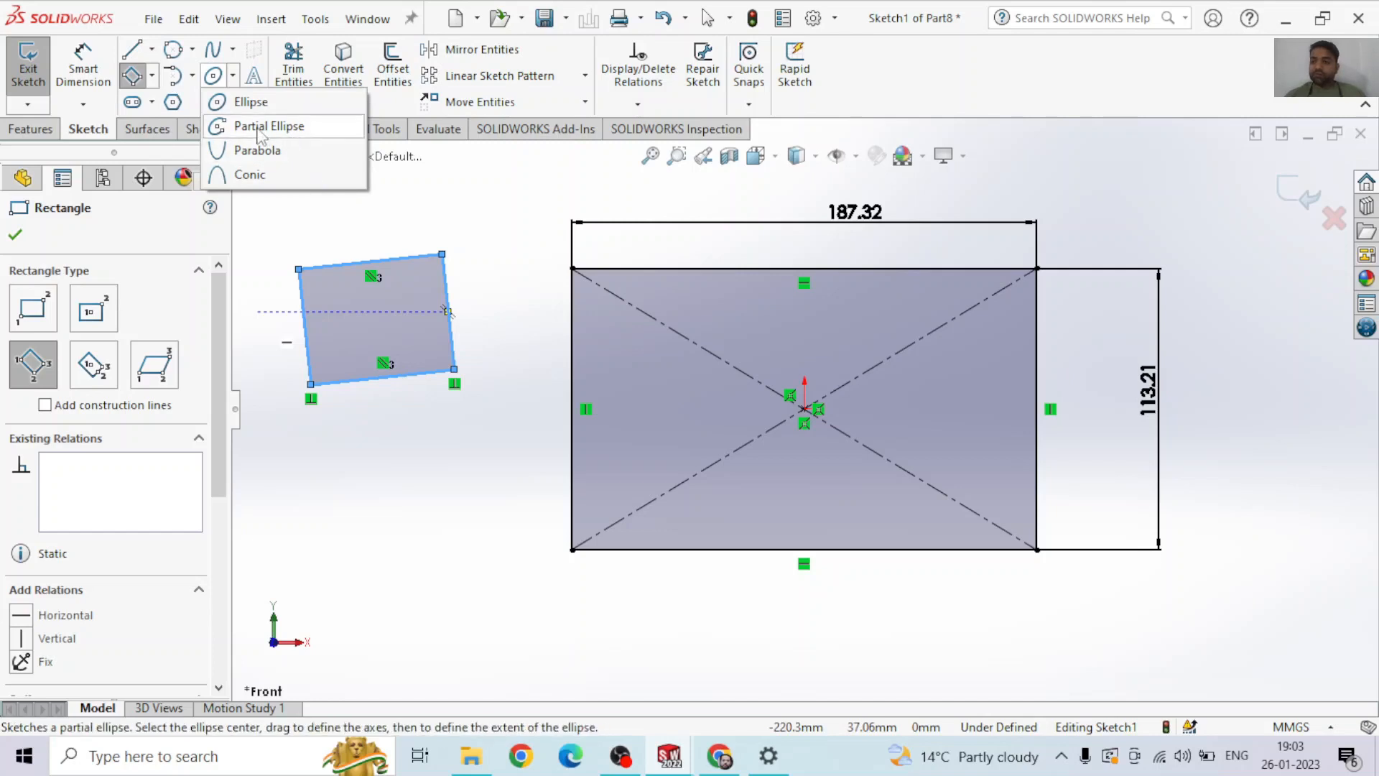
{"action": "left_click", "coordinate": [193, 76]}
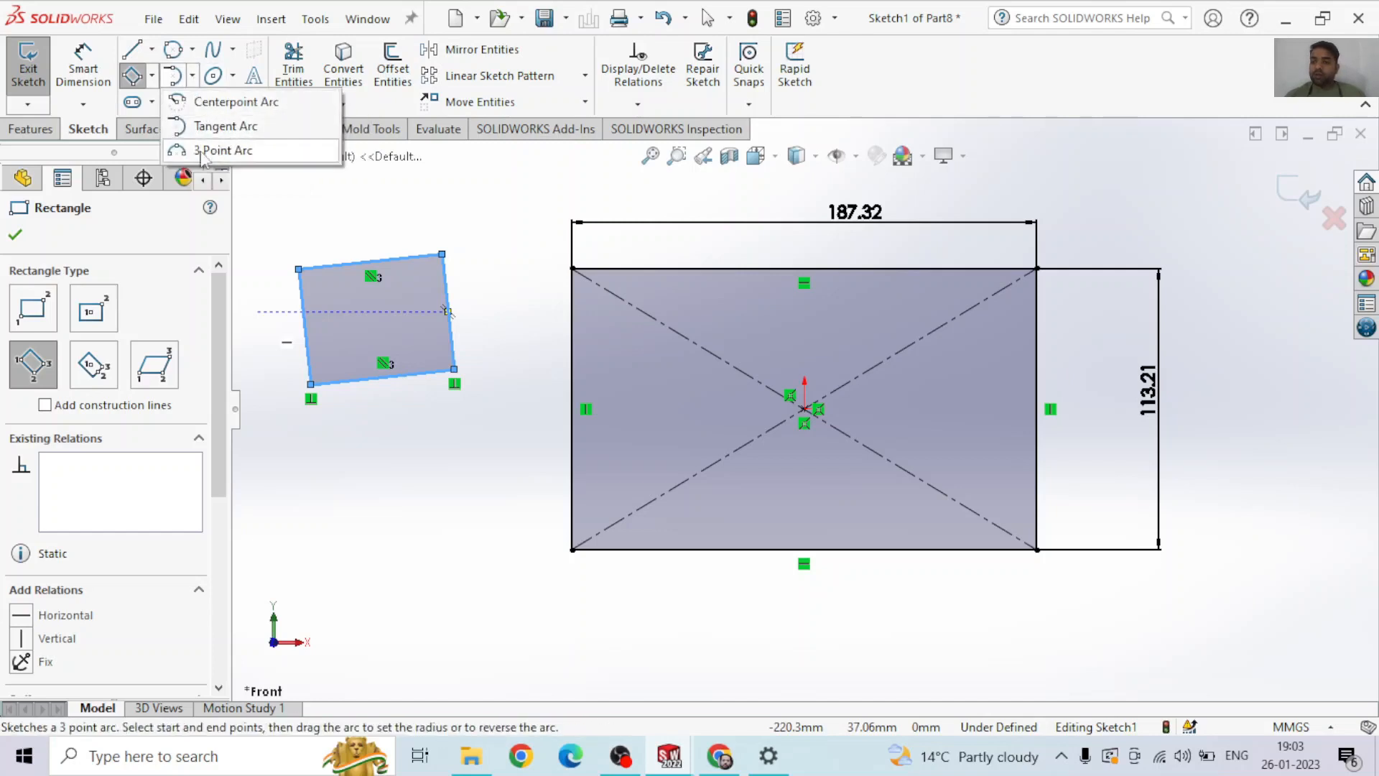
{"action": "left_click", "coordinate": [215, 107]}
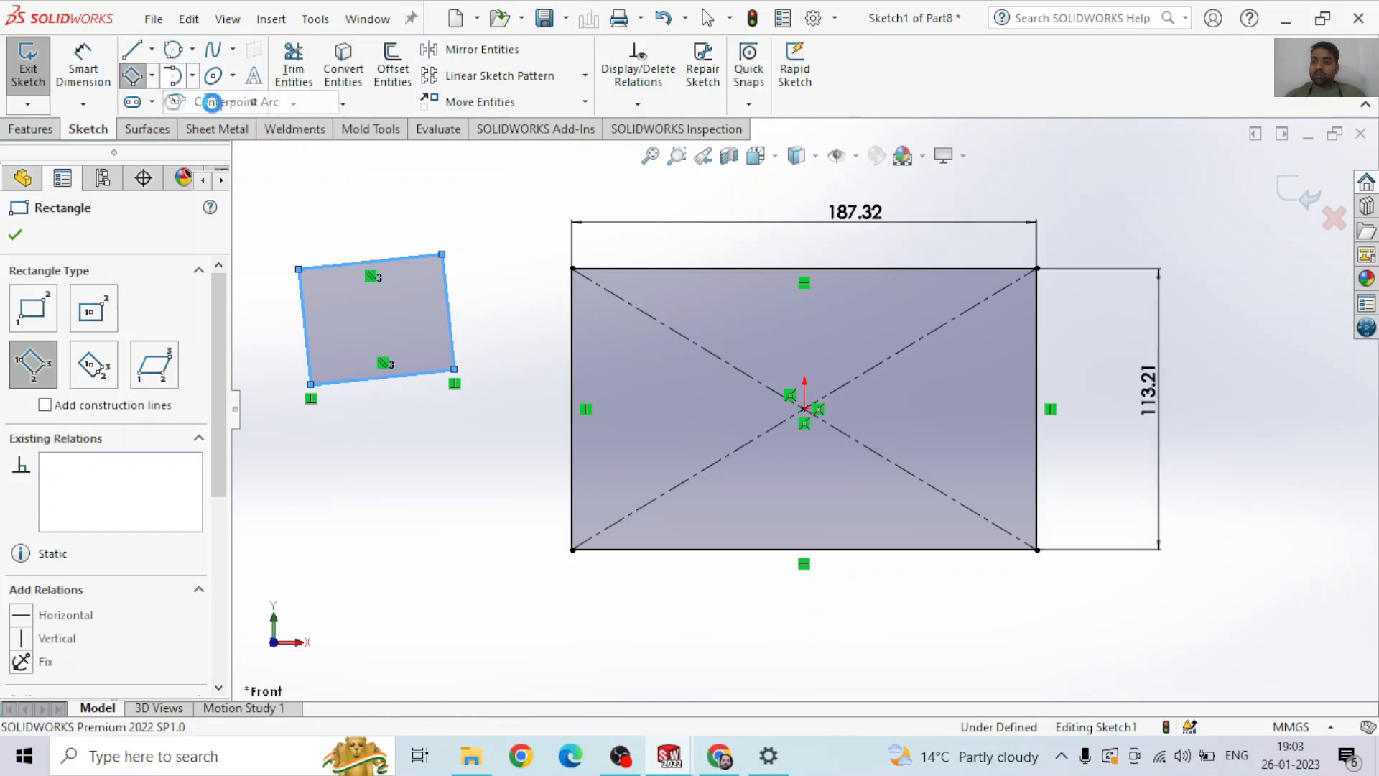
{"action": "left_click", "coordinate": [324, 508]}
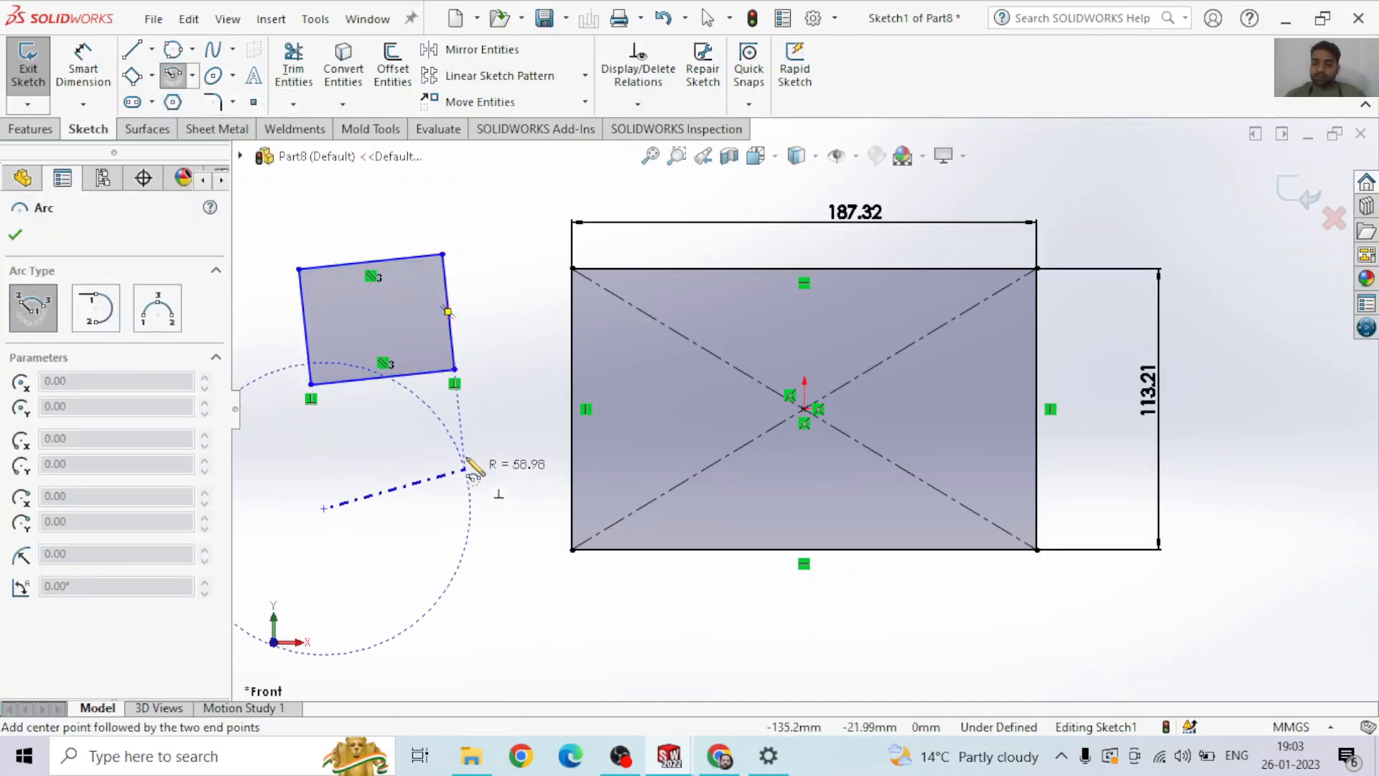
{"action": "left_click", "coordinate": [406, 431]}
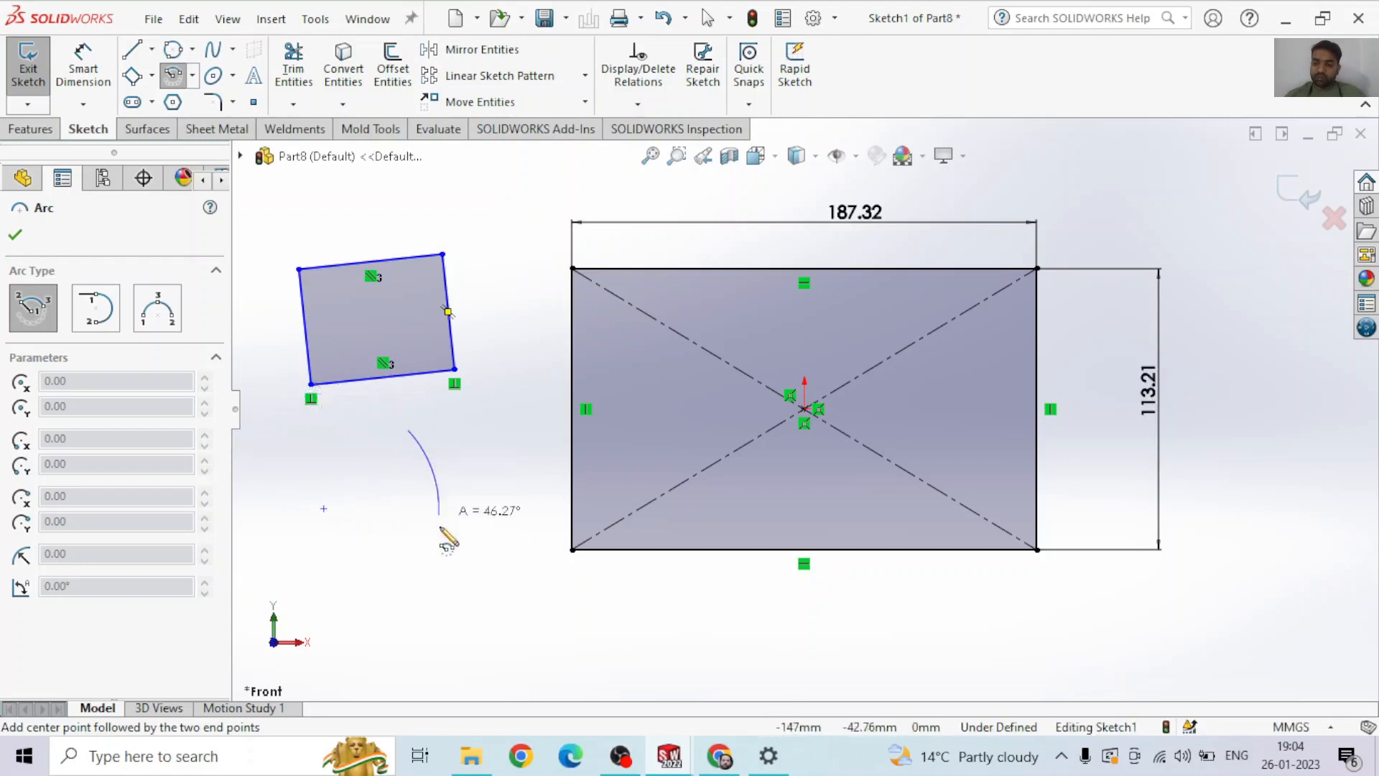
{"action": "left_click", "coordinate": [438, 529]}
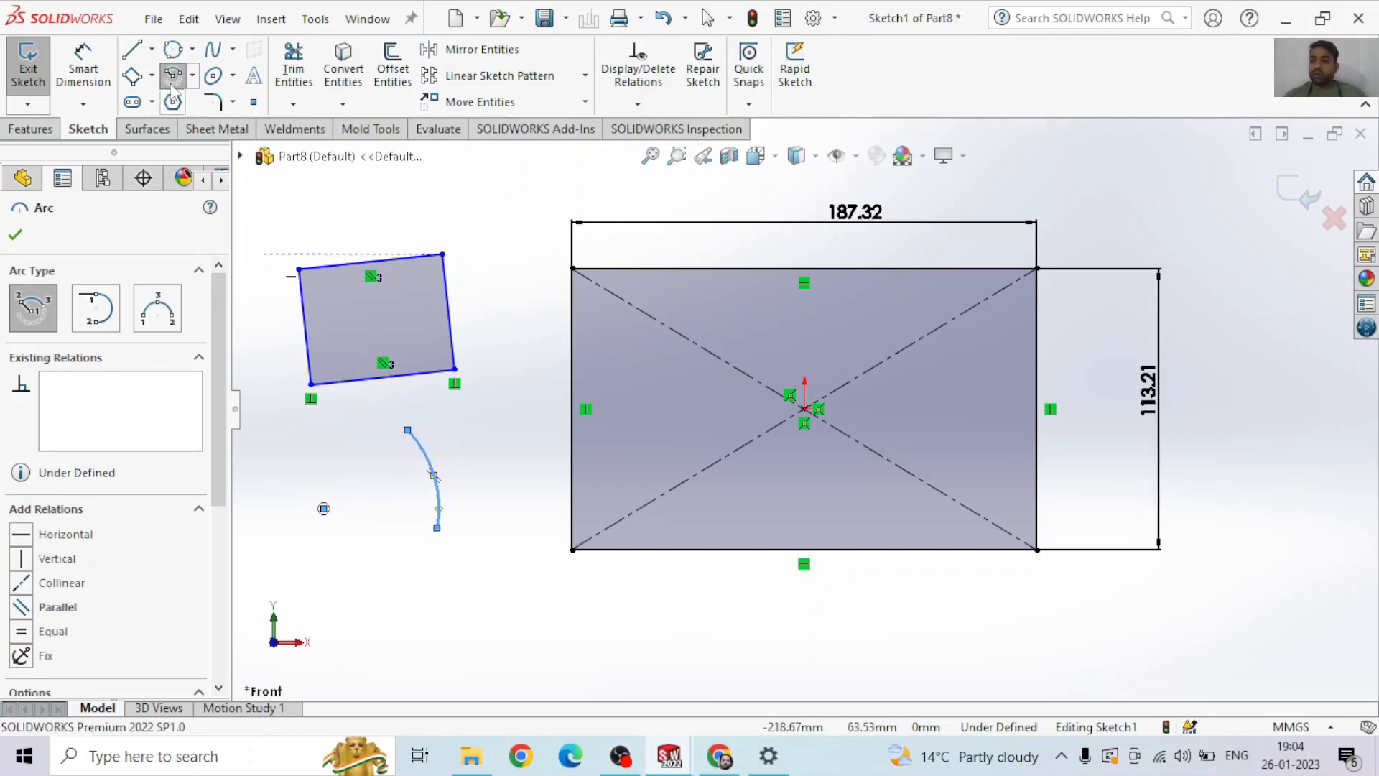
Sketch an upward-bulging 3 point arc just below the lower right corner of the dimensioned rectangle.
{"action": "left_click", "coordinate": [193, 80]}
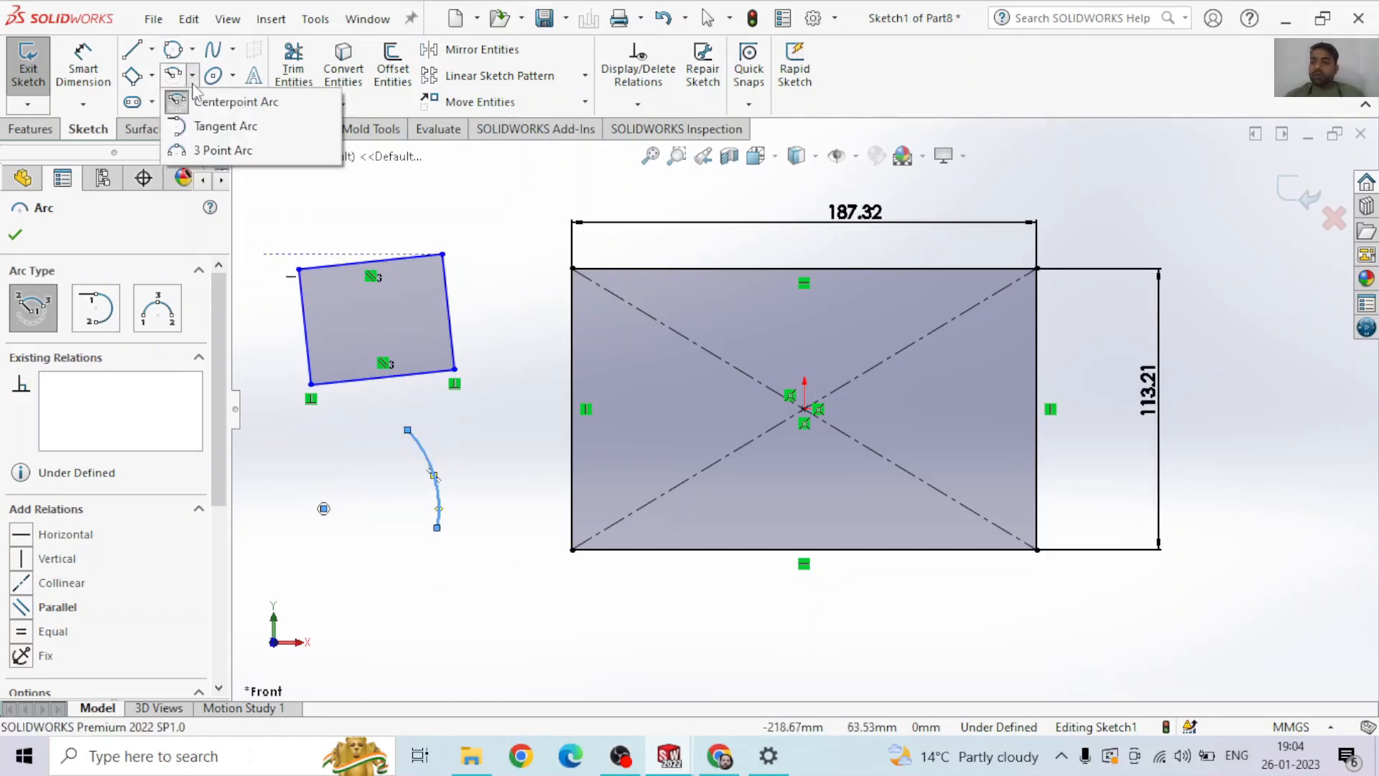
{"action": "left_click", "coordinate": [219, 150]}
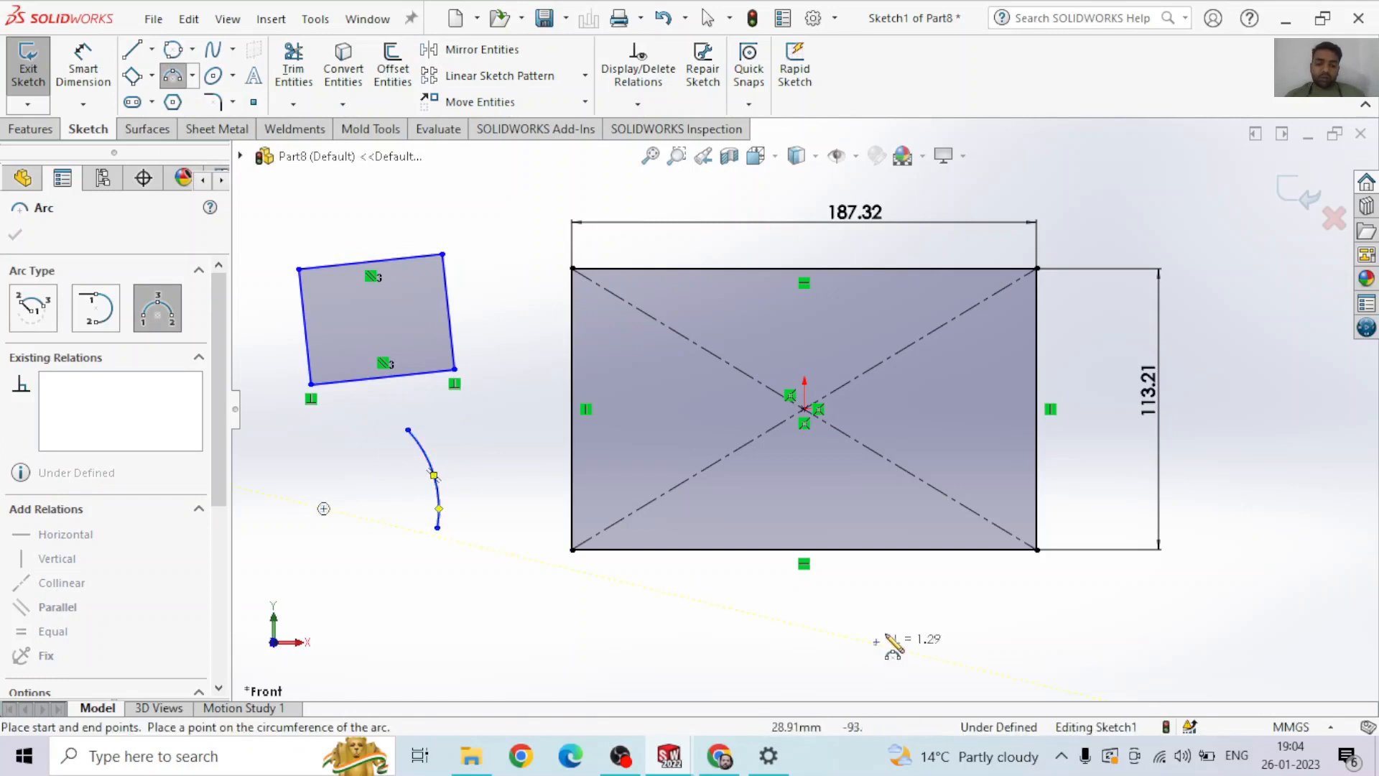
{"action": "left_click", "coordinate": [1037, 611]}
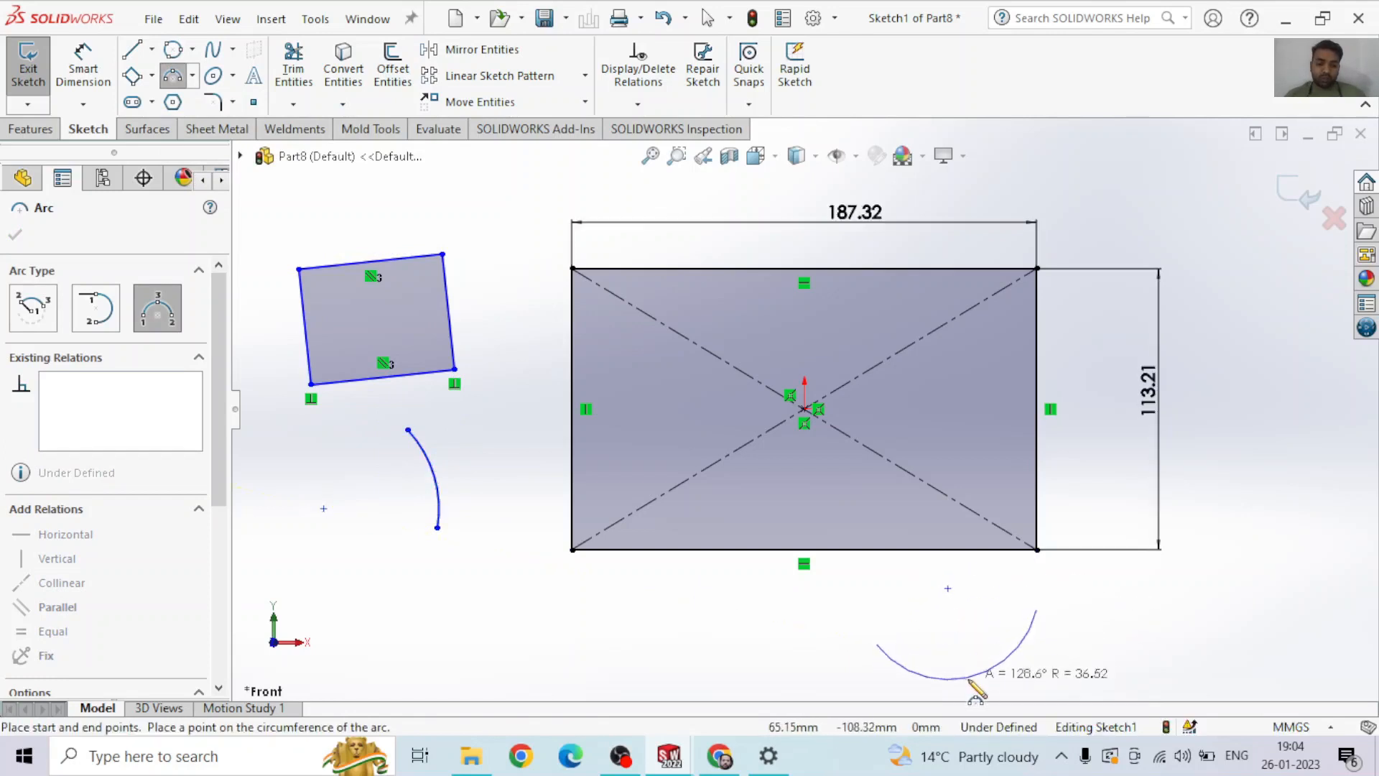
{"action": "left_click", "coordinate": [947, 583]}
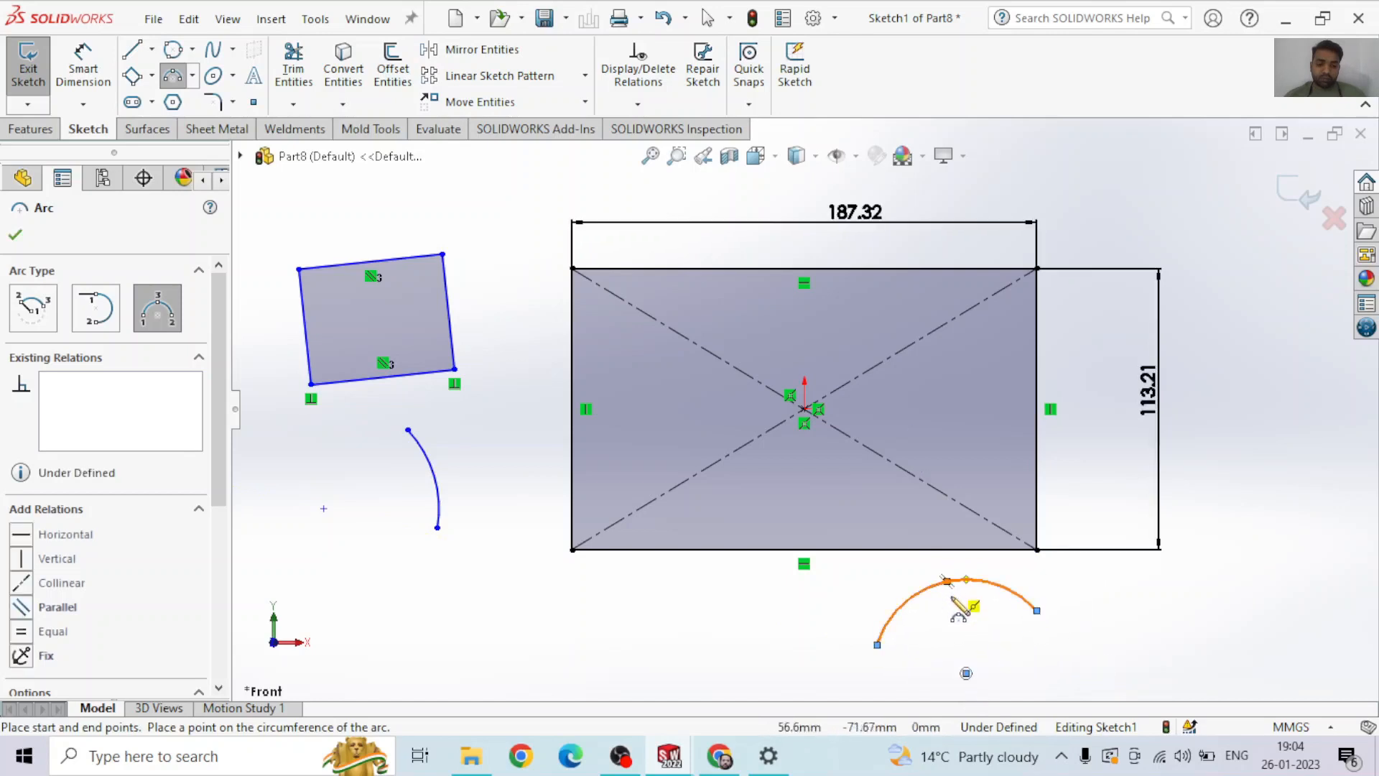
Sketch a tall, nearly vertical ellipse far to the left of the rectangles, with radii of about 258 and 124 mm.
{"action": "left_click", "coordinate": [233, 76]}
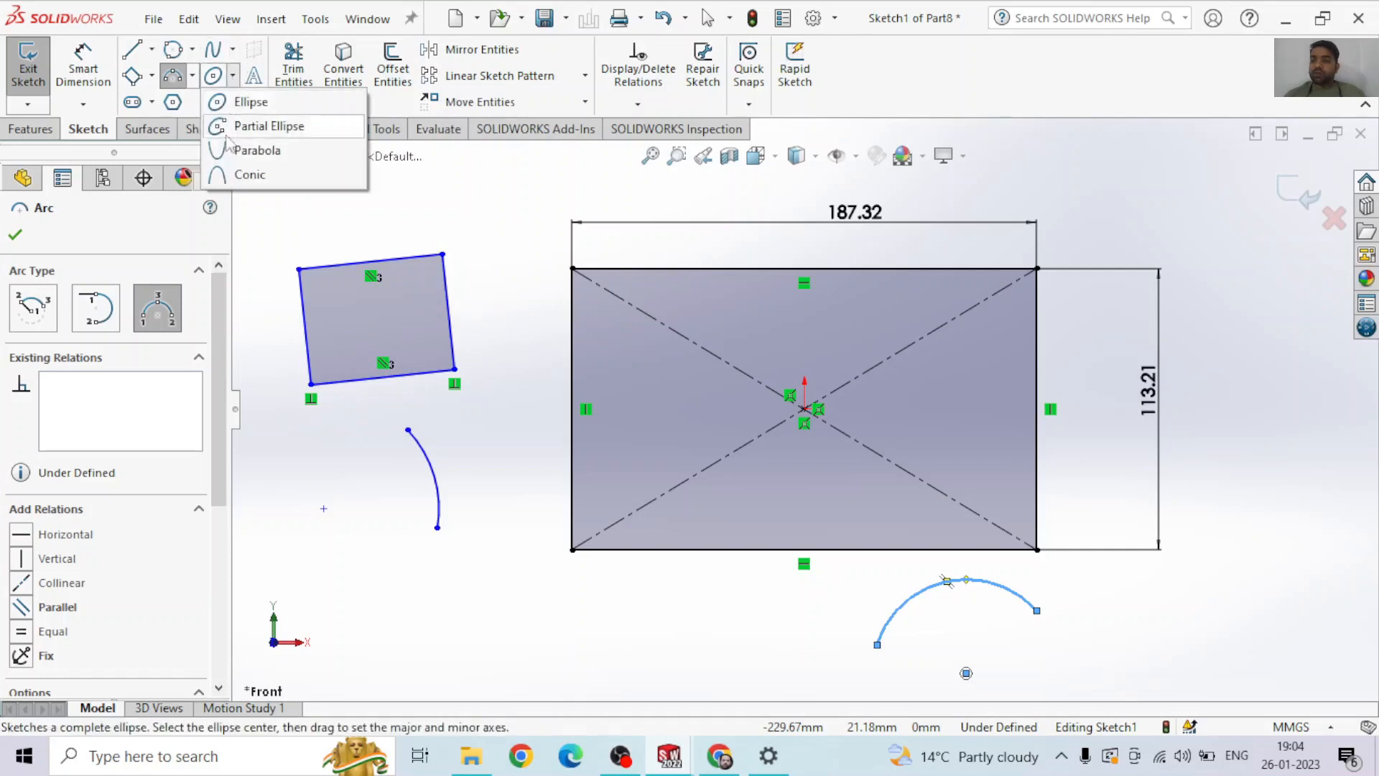
{"action": "left_click", "coordinate": [237, 102]}
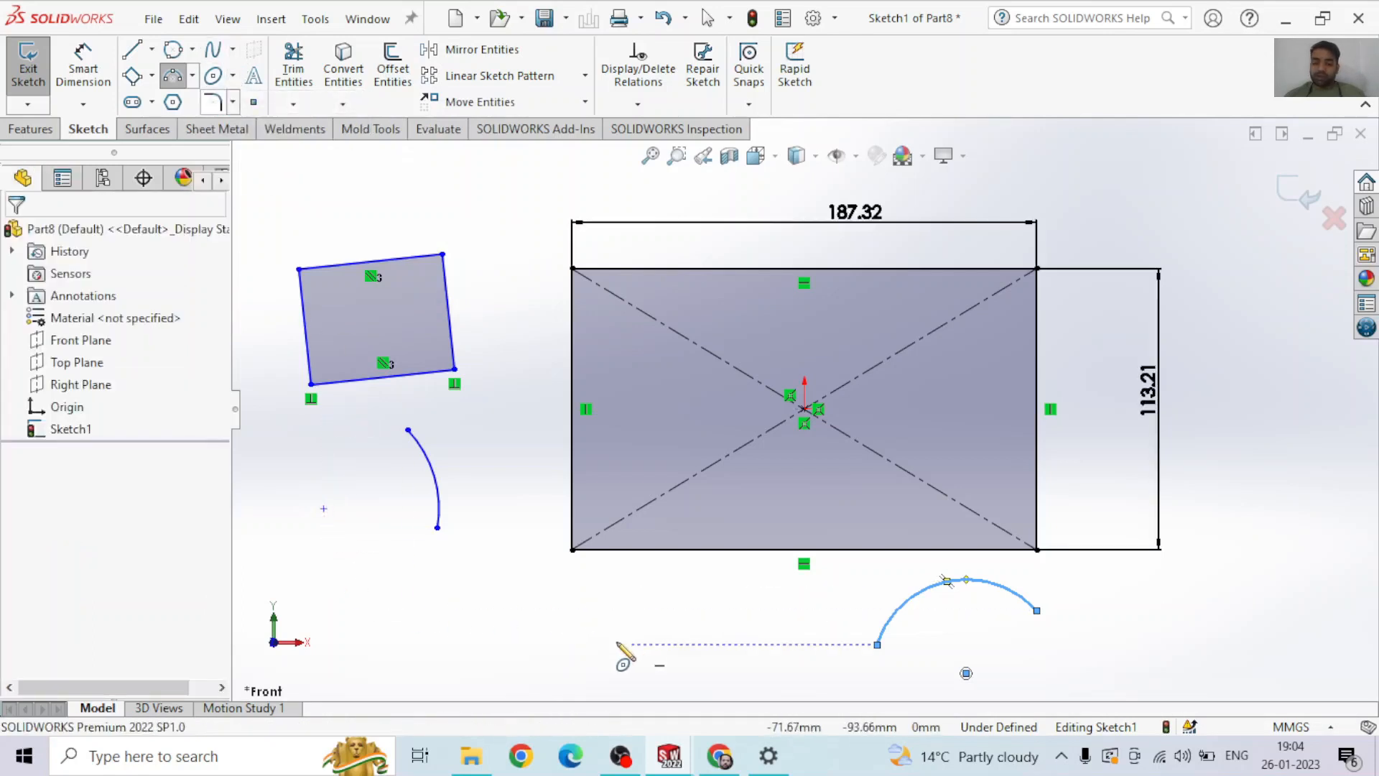
{"action": "scroll", "coordinate": [563, 576], "scroll_direction": "down", "scroll_amount": 3}
{"action": "scroll", "coordinate": [563, 575], "scroll_direction": "up", "scroll_amount": 8}
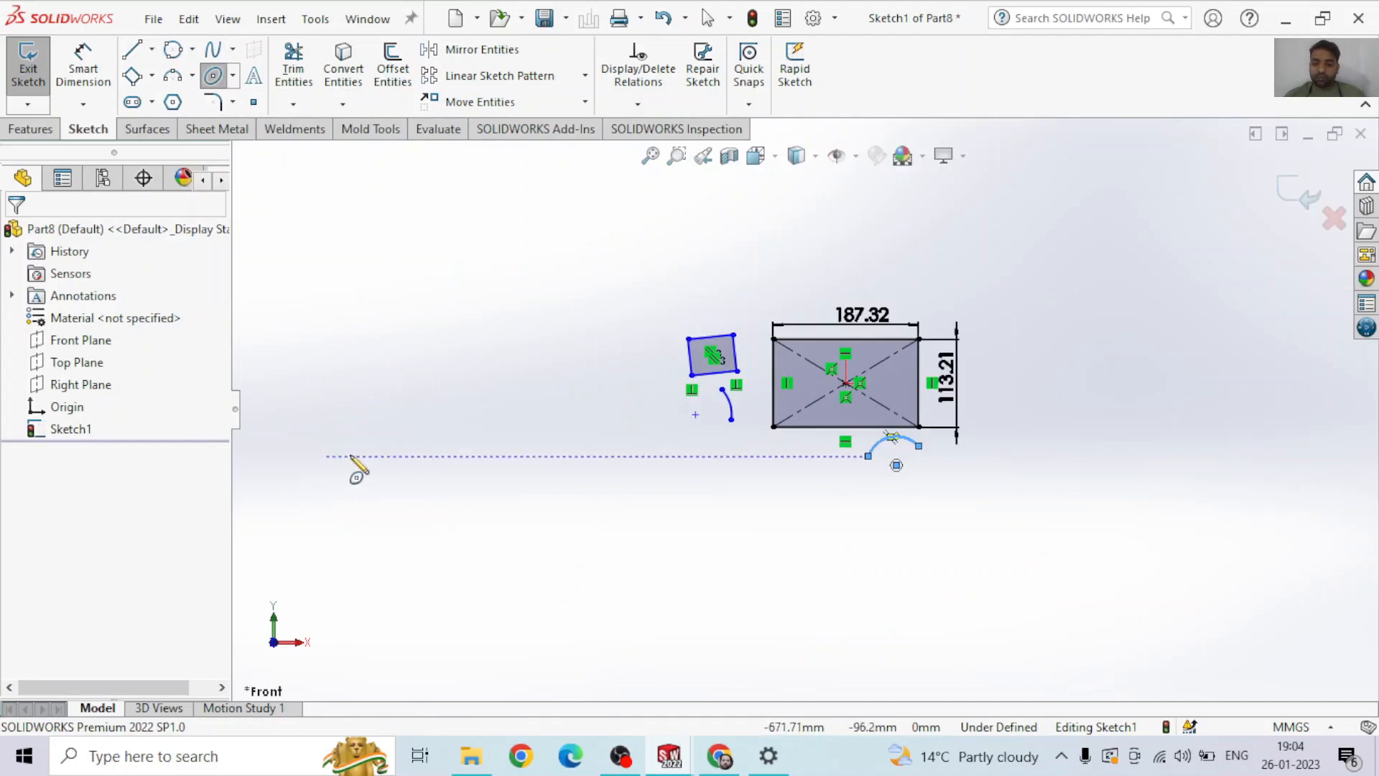
{"action": "left_click", "coordinate": [429, 436]}
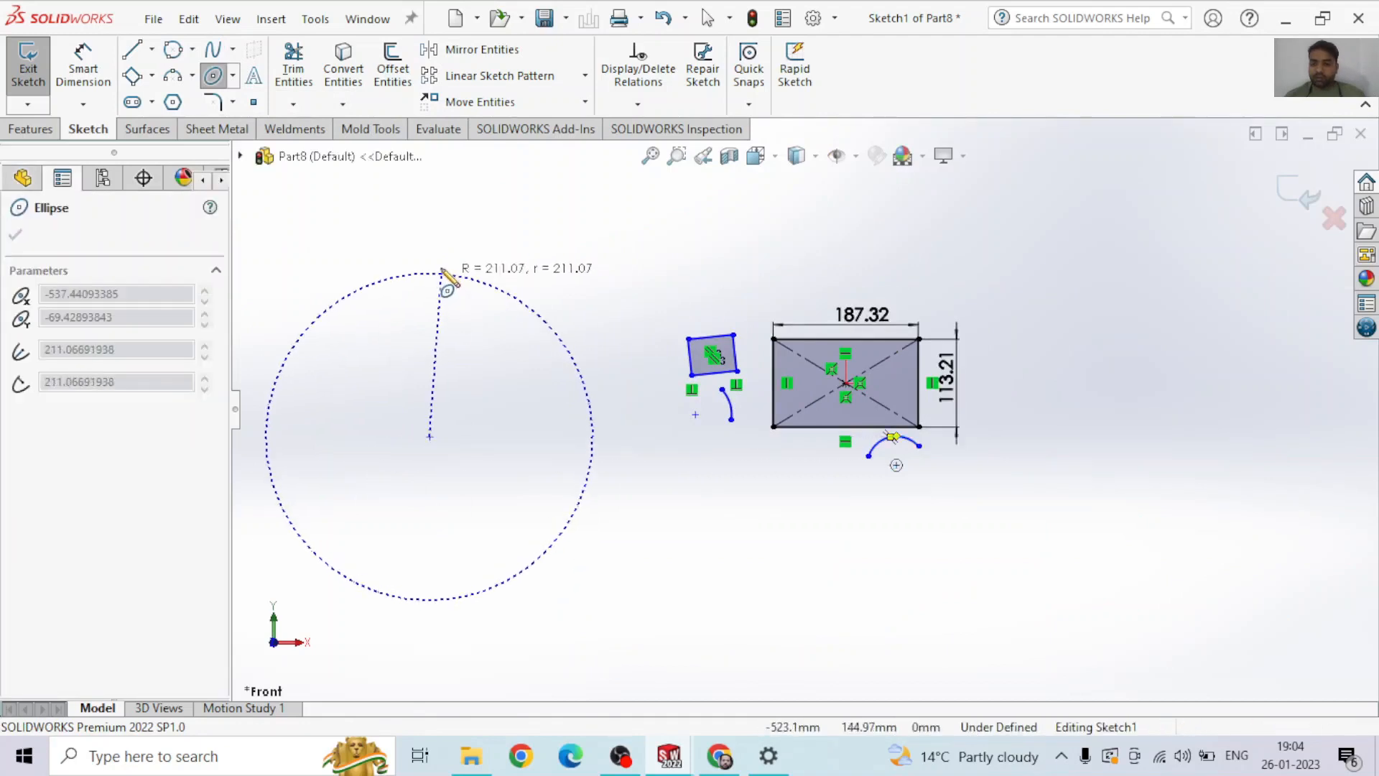
{"action": "left_click", "coordinate": [435, 237]}
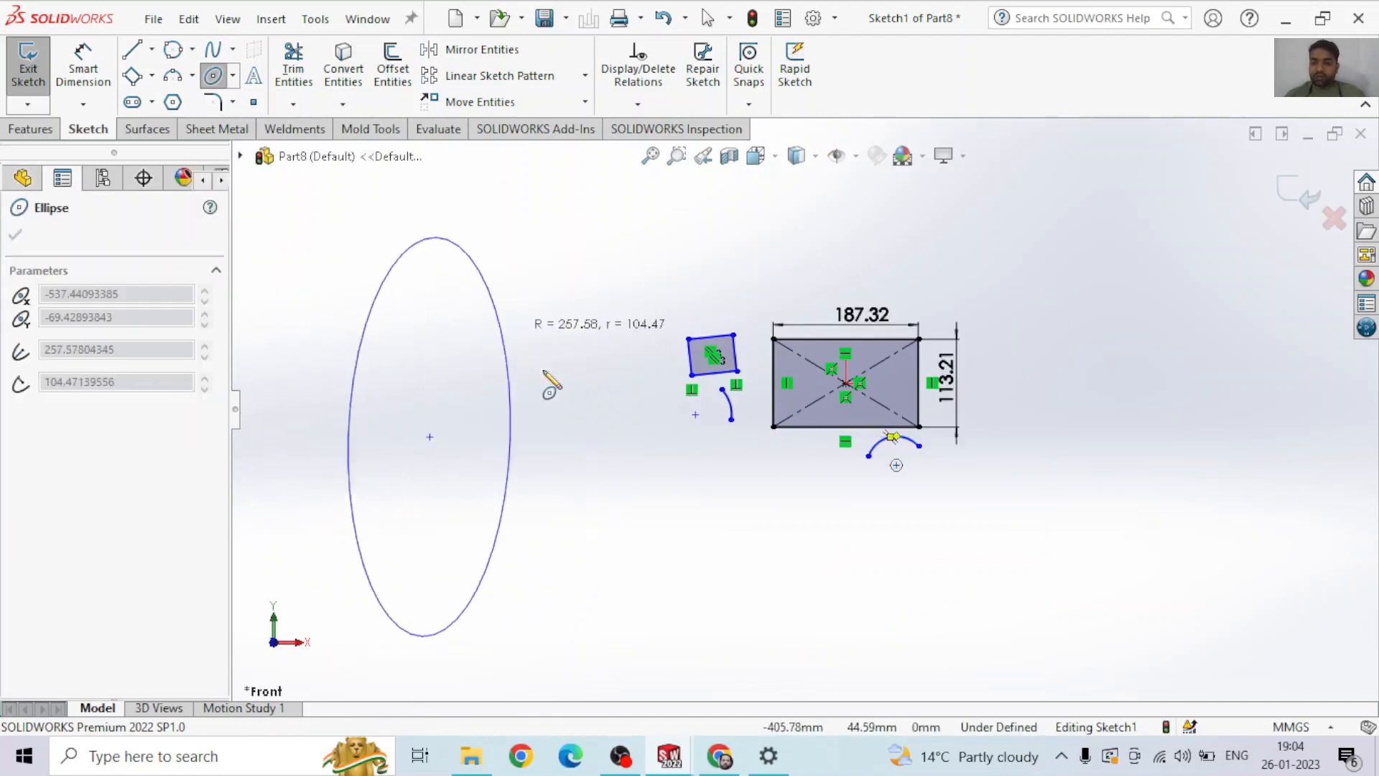
{"action": "left_click", "coordinate": [528, 460]}
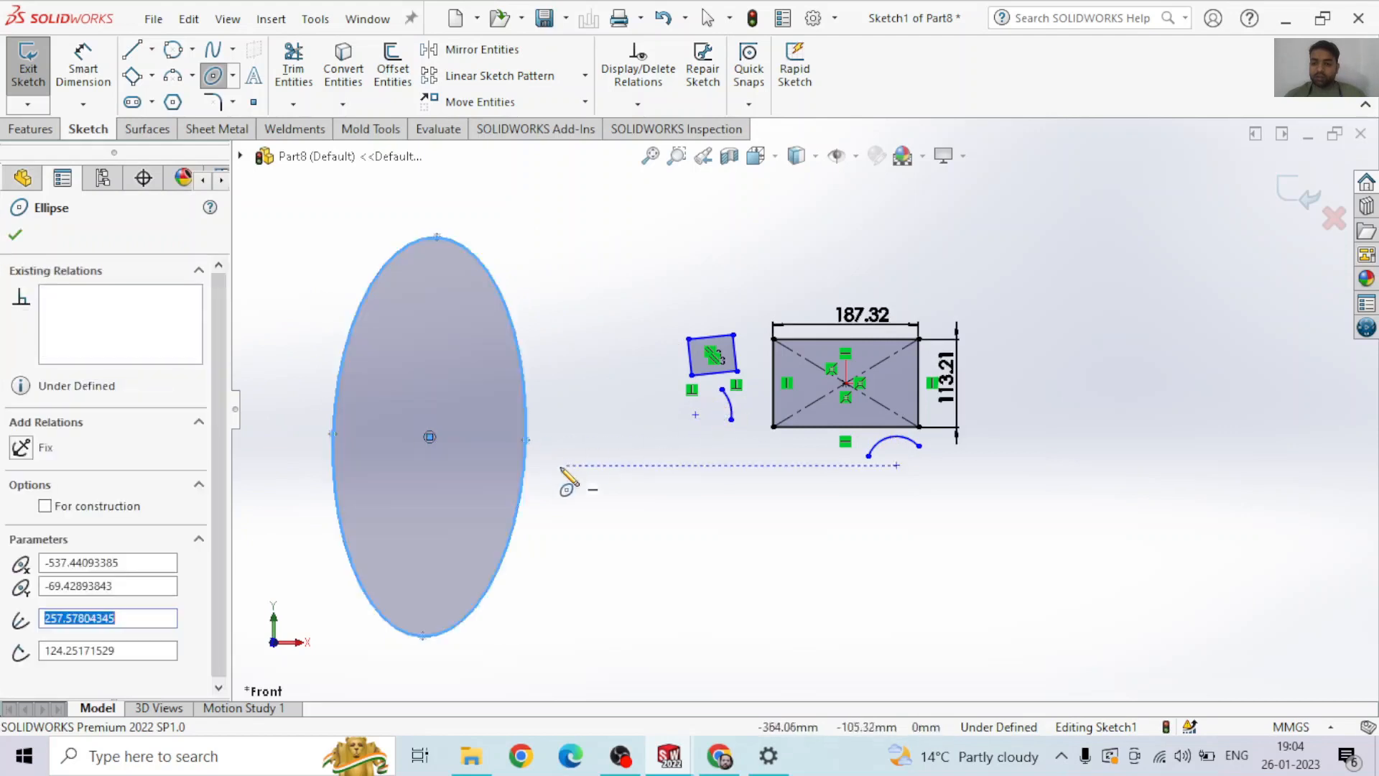
Sketch a tall partial ellipse to the right of the dimensioned rectangle, radii about 235 and 89 mm, leaving a small gap at its lower right.
{"action": "left_click", "coordinate": [233, 76]}
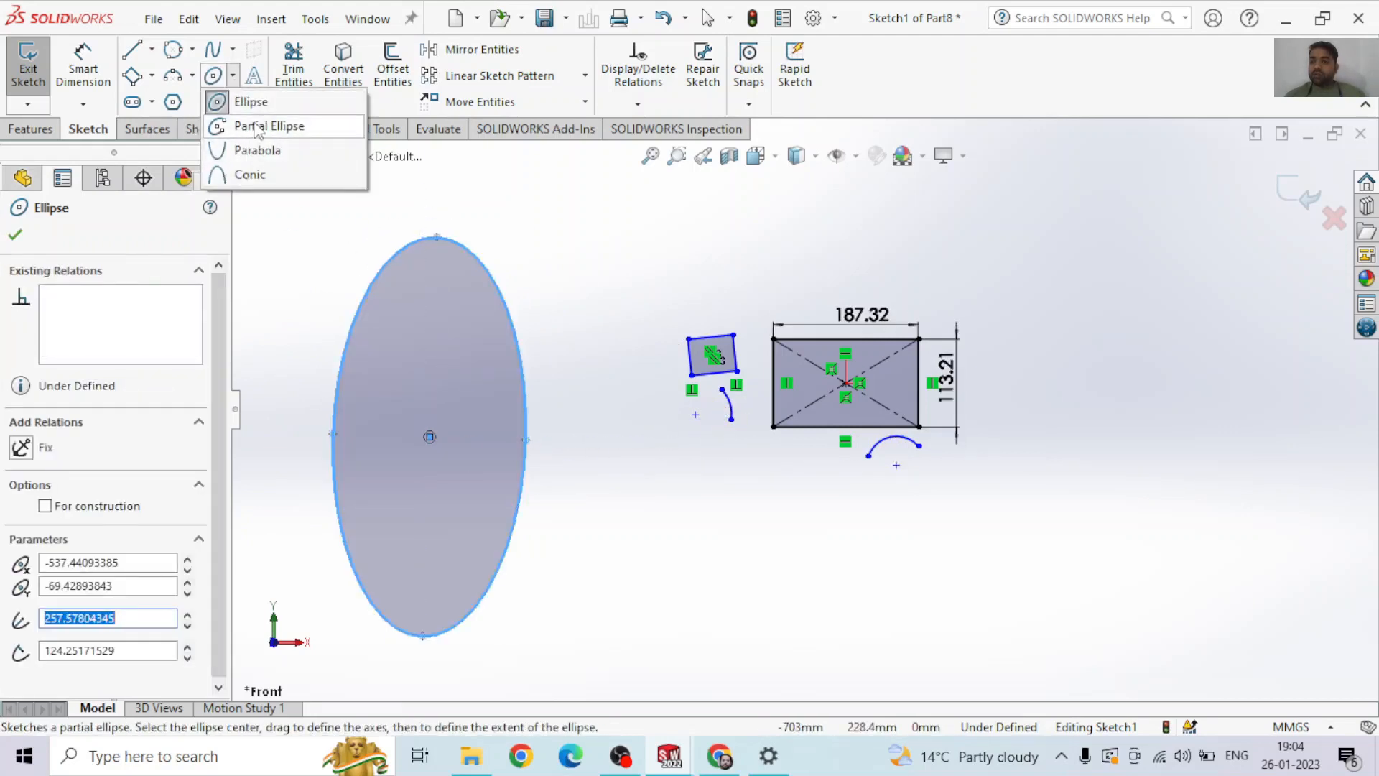
{"action": "left_click", "coordinate": [1127, 464]}
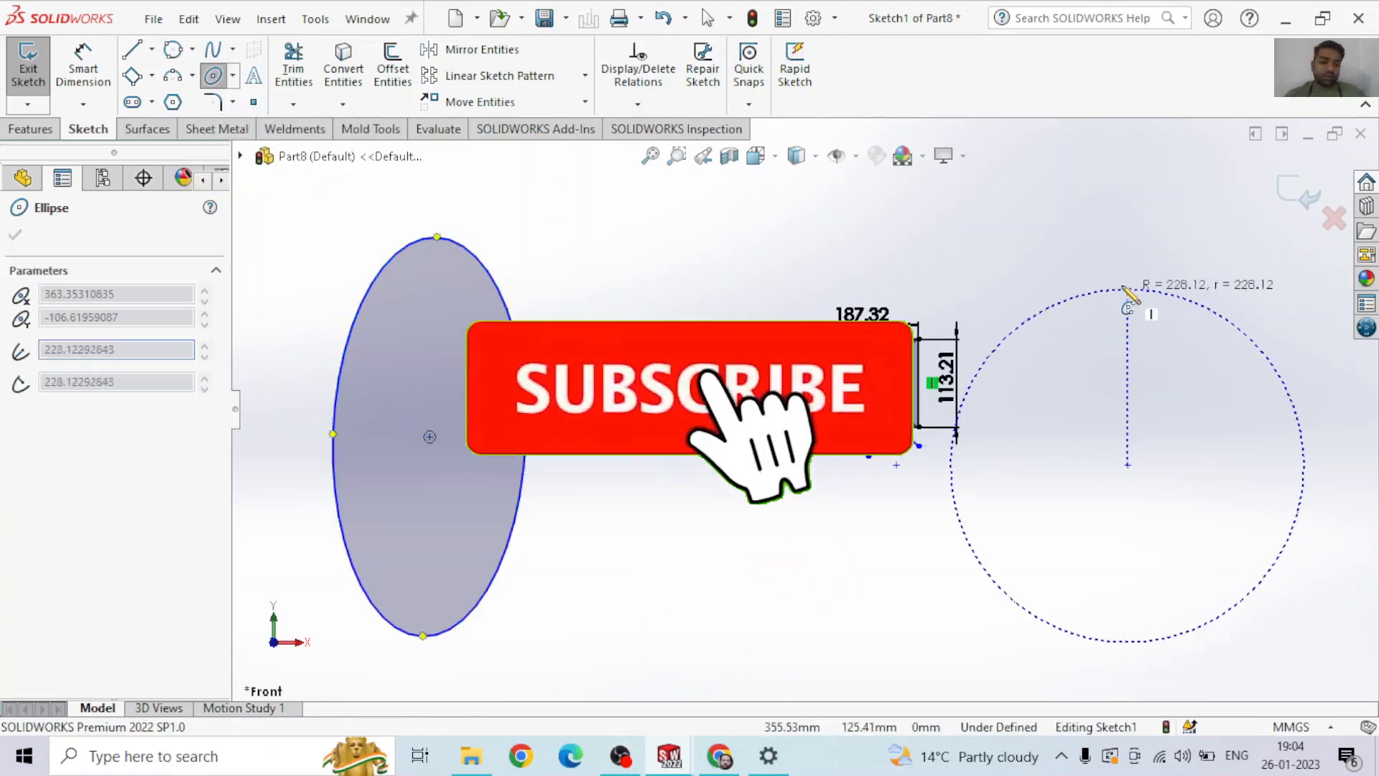
{"action": "left_click", "coordinate": [1126, 285]}
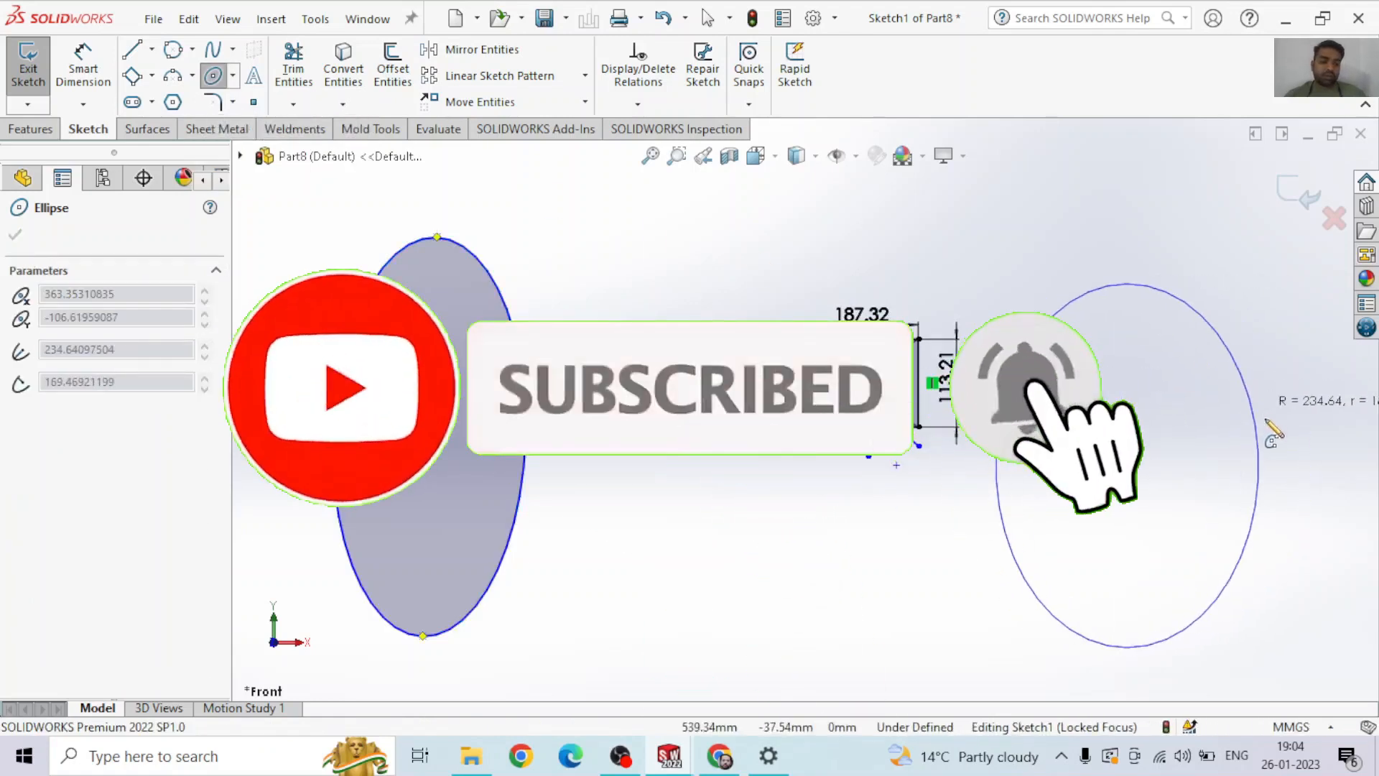
{"action": "left_click", "coordinate": [1196, 466]}
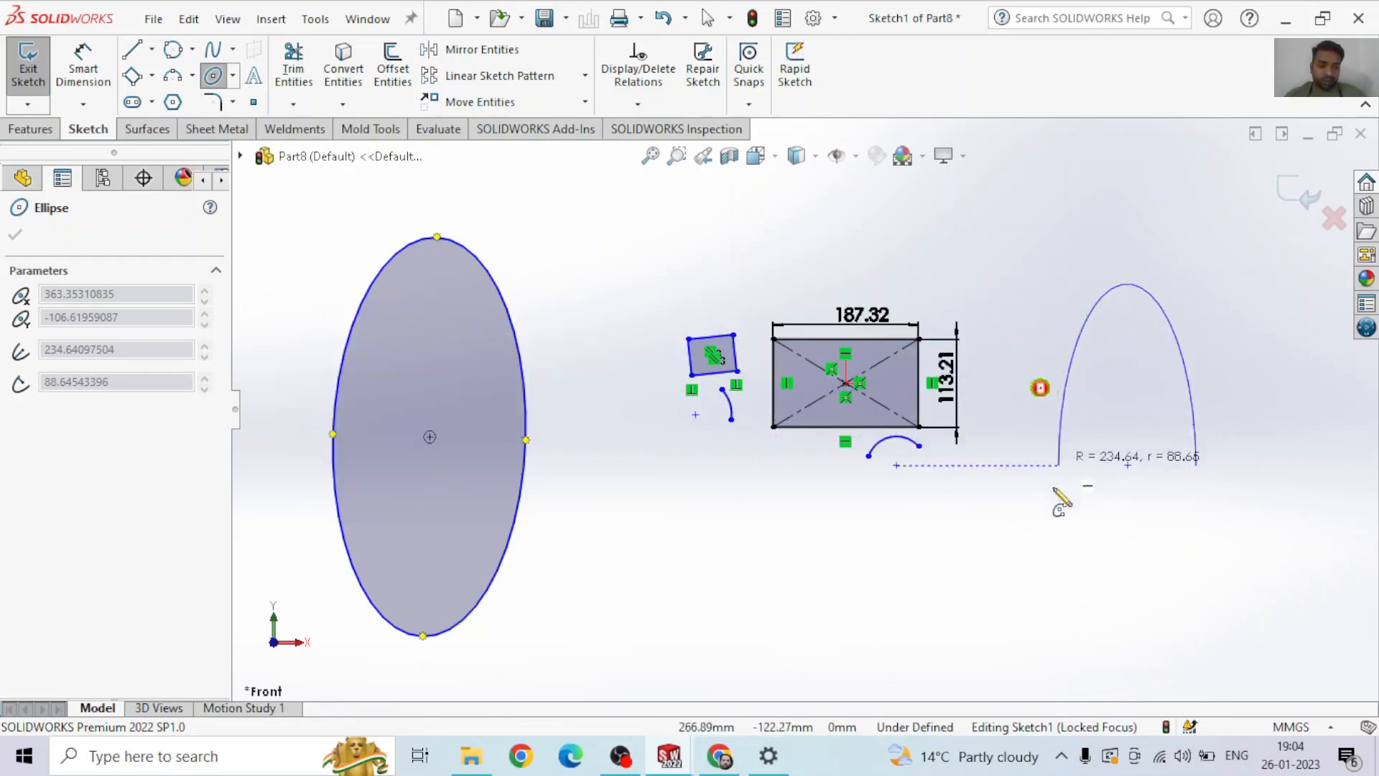
{"action": "left_click", "coordinate": [1190, 540]}
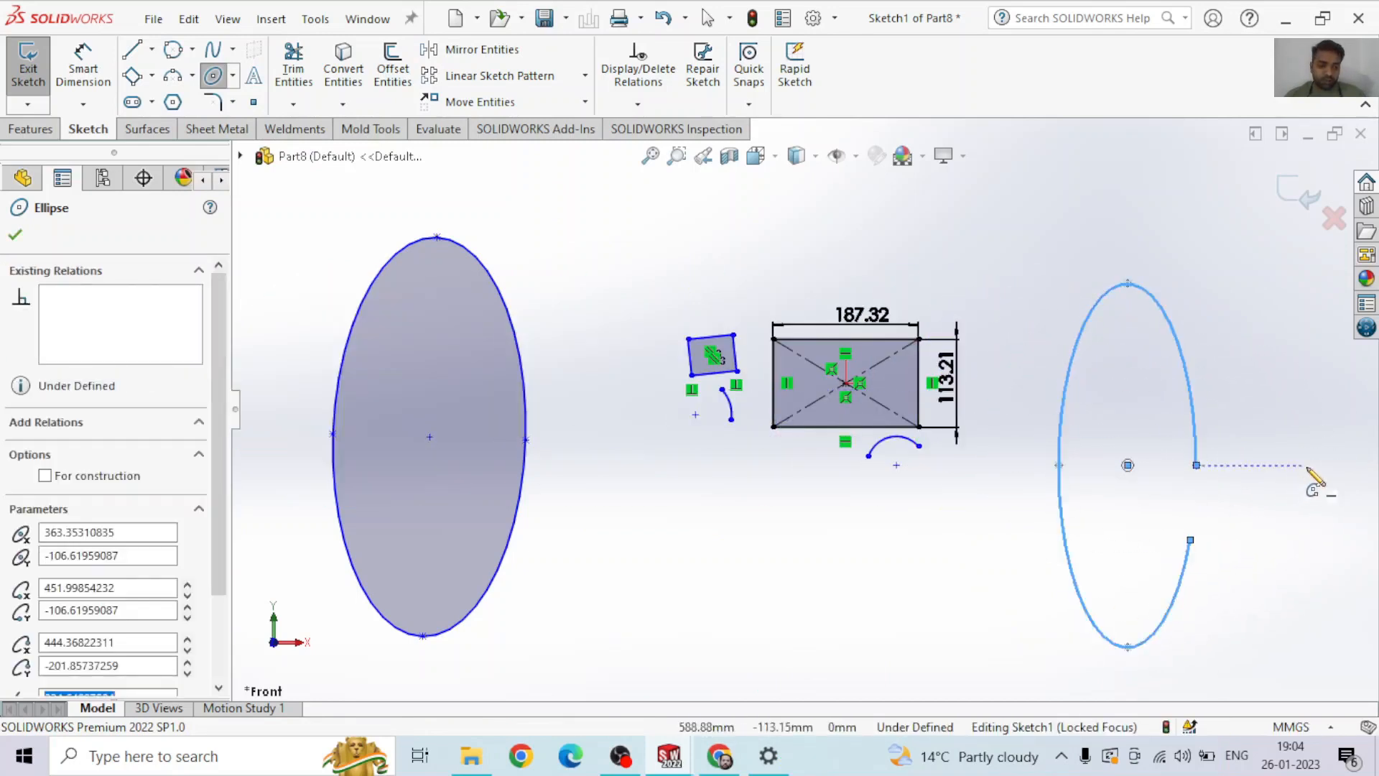
Sketch a small partial ellipse below the dimensioned rectangle, radii about 81 and 26 mm, keeping only its upper arch.
{"action": "left_click", "coordinate": [855, 584]}
{"action": "left_click", "coordinate": [856, 523]}
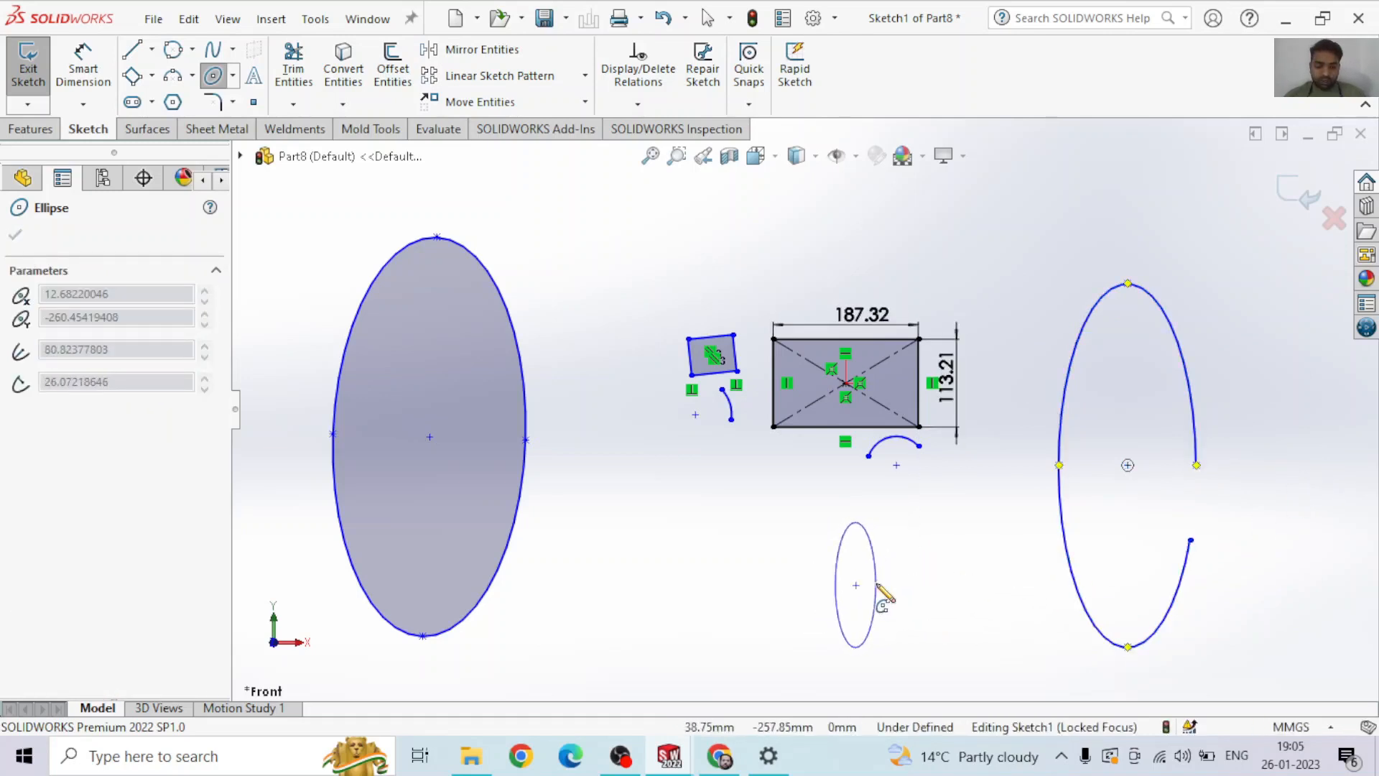
{"action": "left_click", "coordinate": [877, 584]}
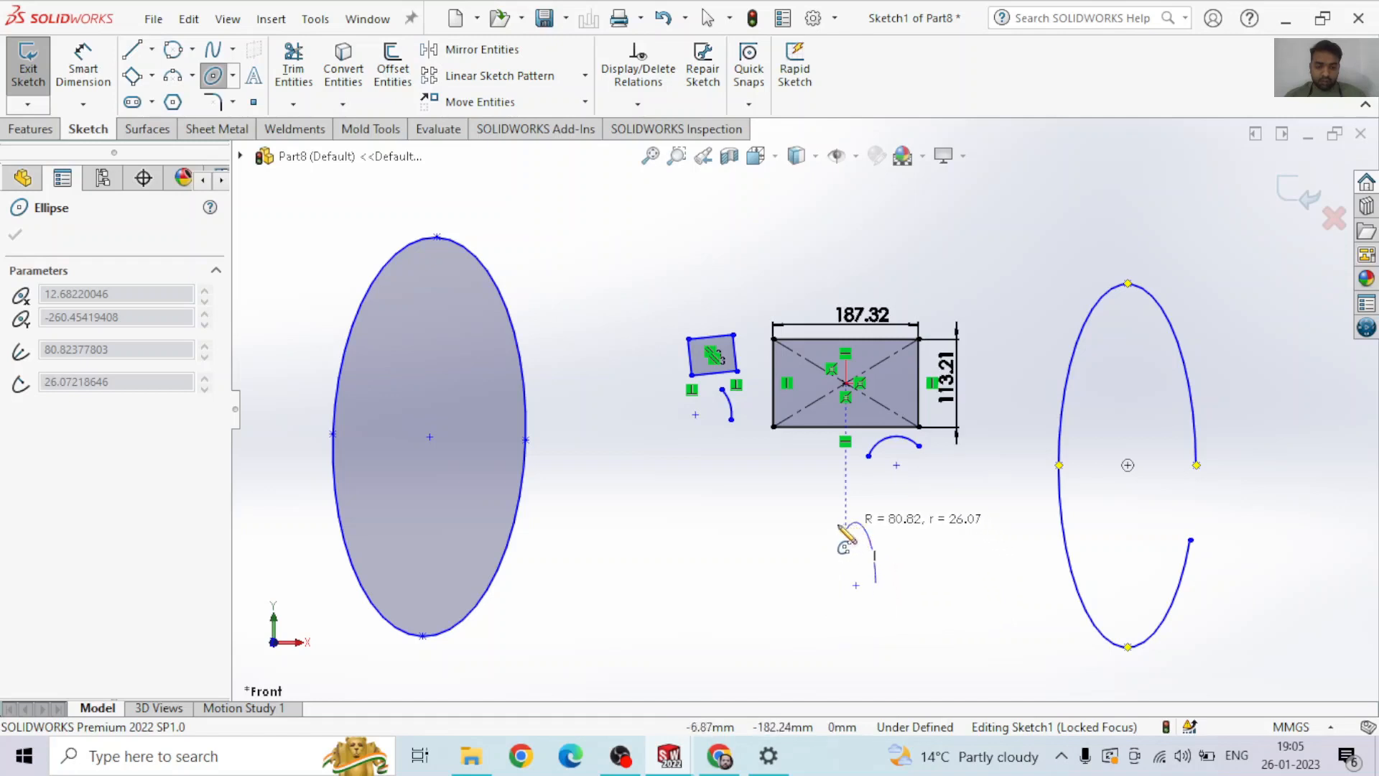
{"action": "left_click", "coordinate": [836, 557]}
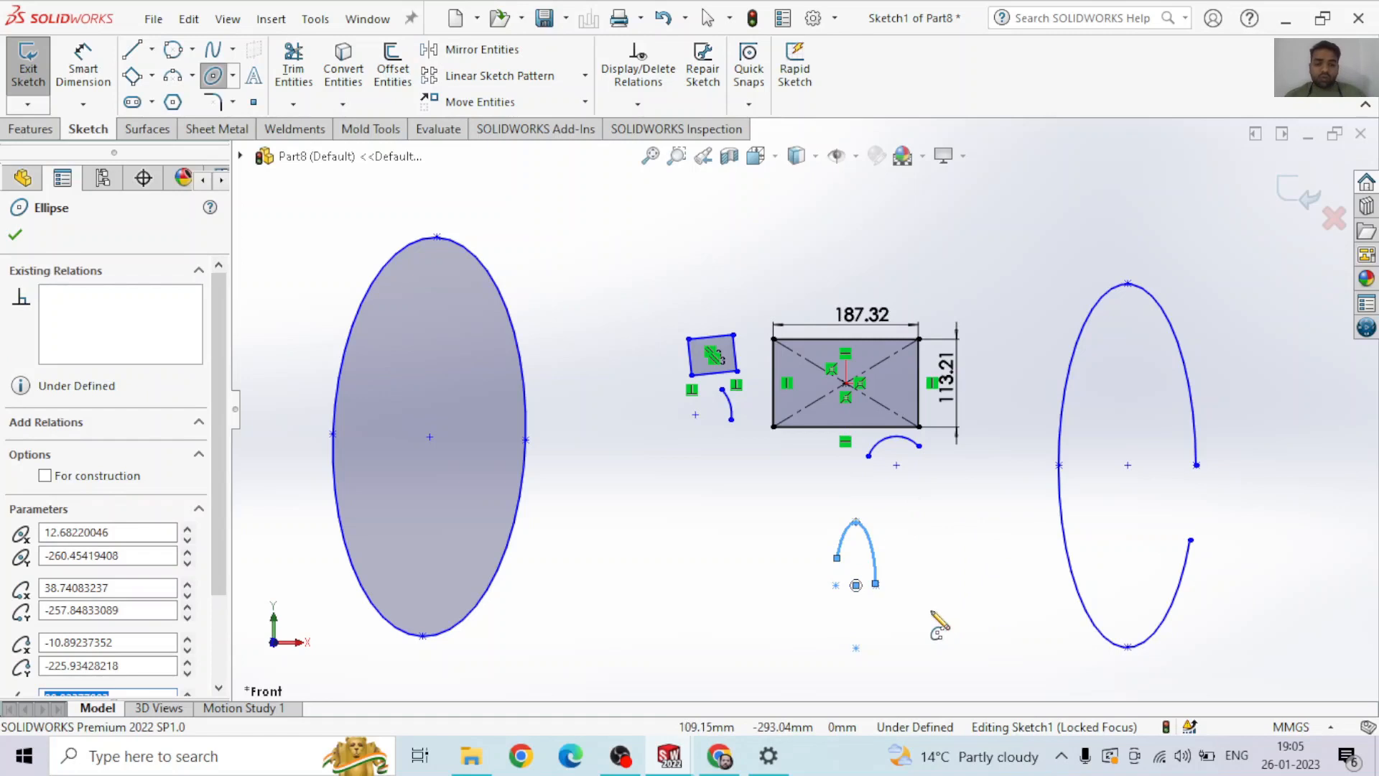
{"action": "left_click", "coordinate": [233, 76]}
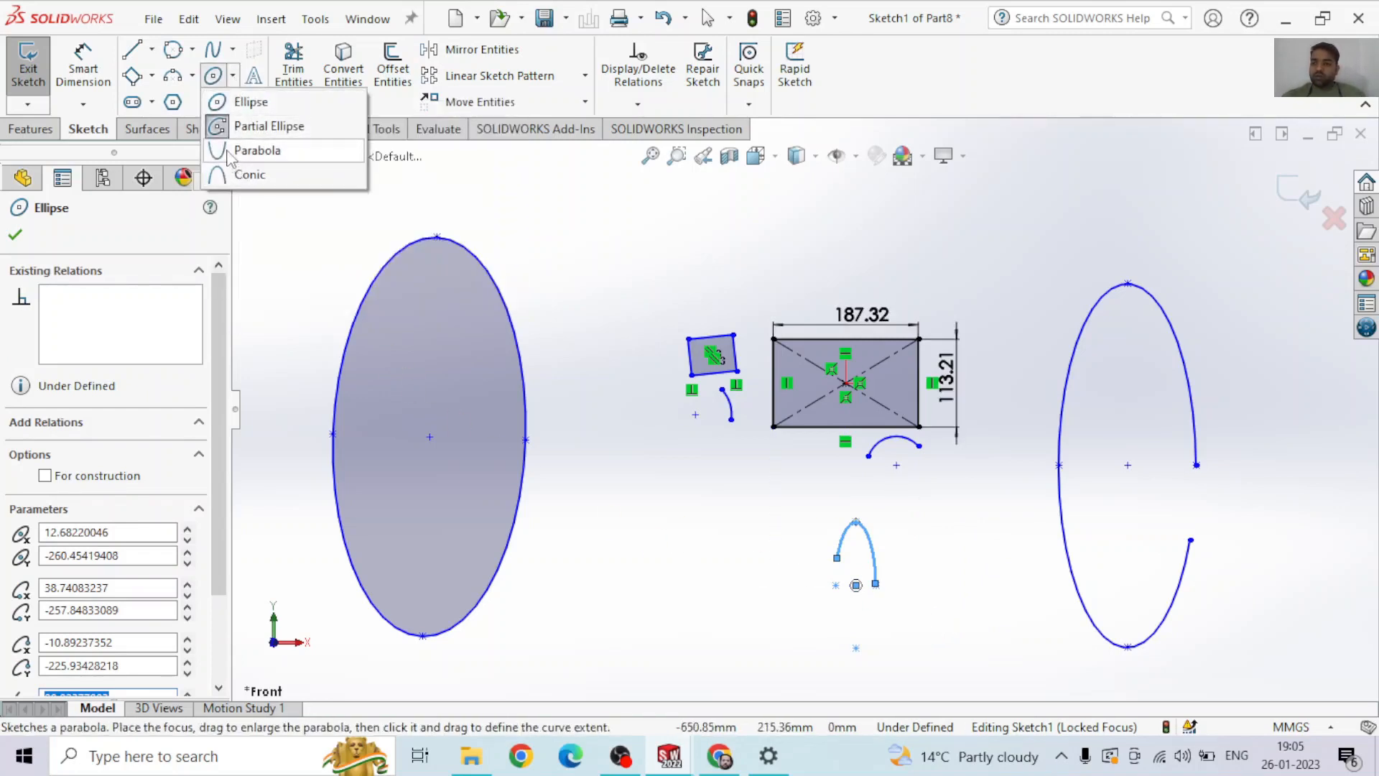
{"action": "left_click", "coordinate": [239, 101]}
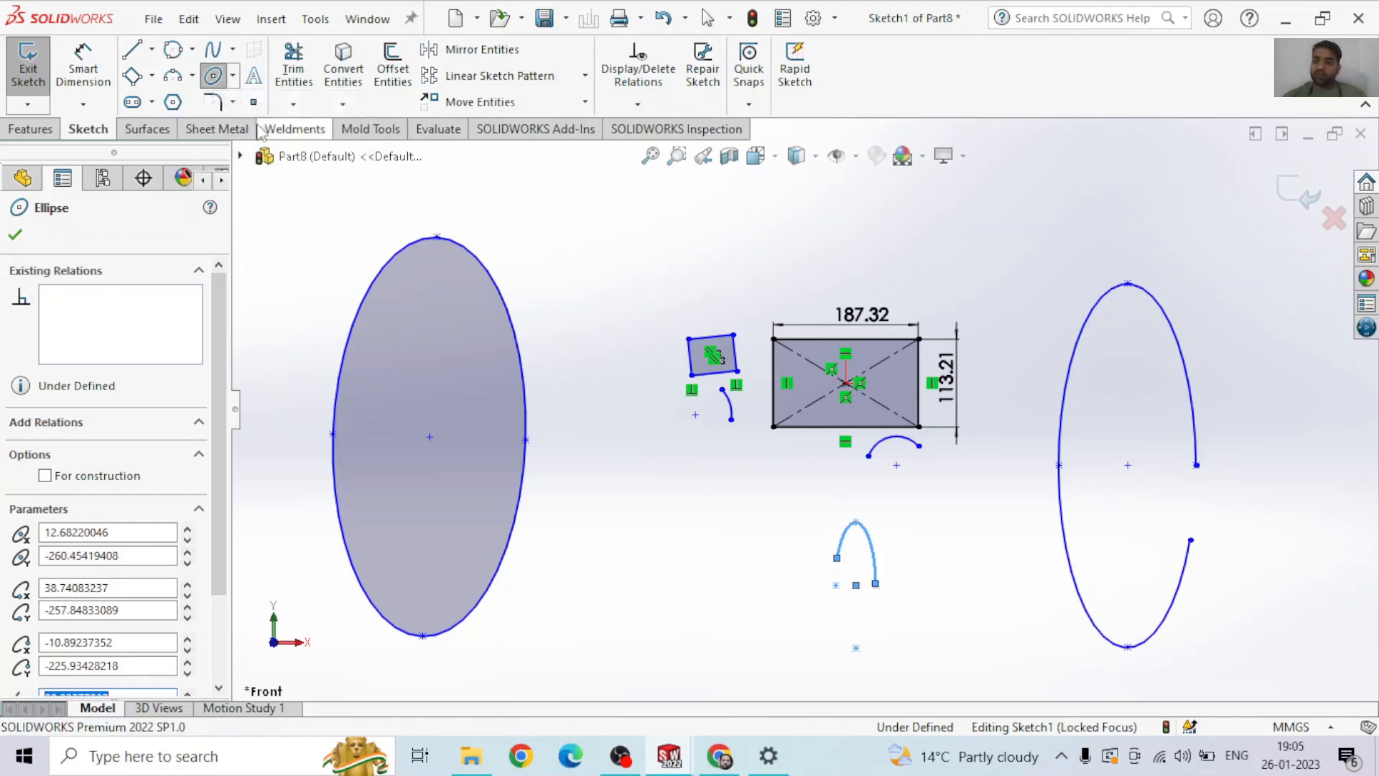
{"action": "left_click", "coordinate": [232, 76]}
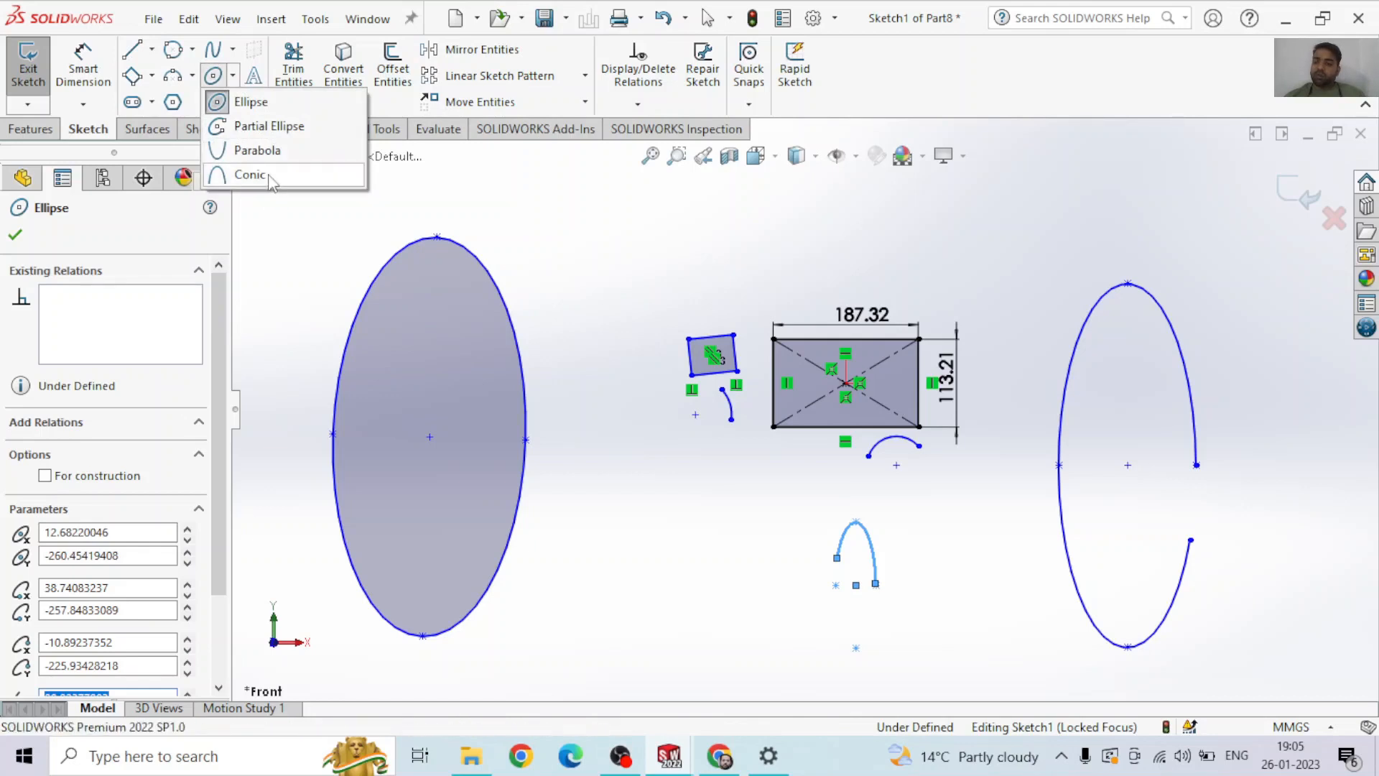
{"action": "left_click", "coordinate": [281, 251]}
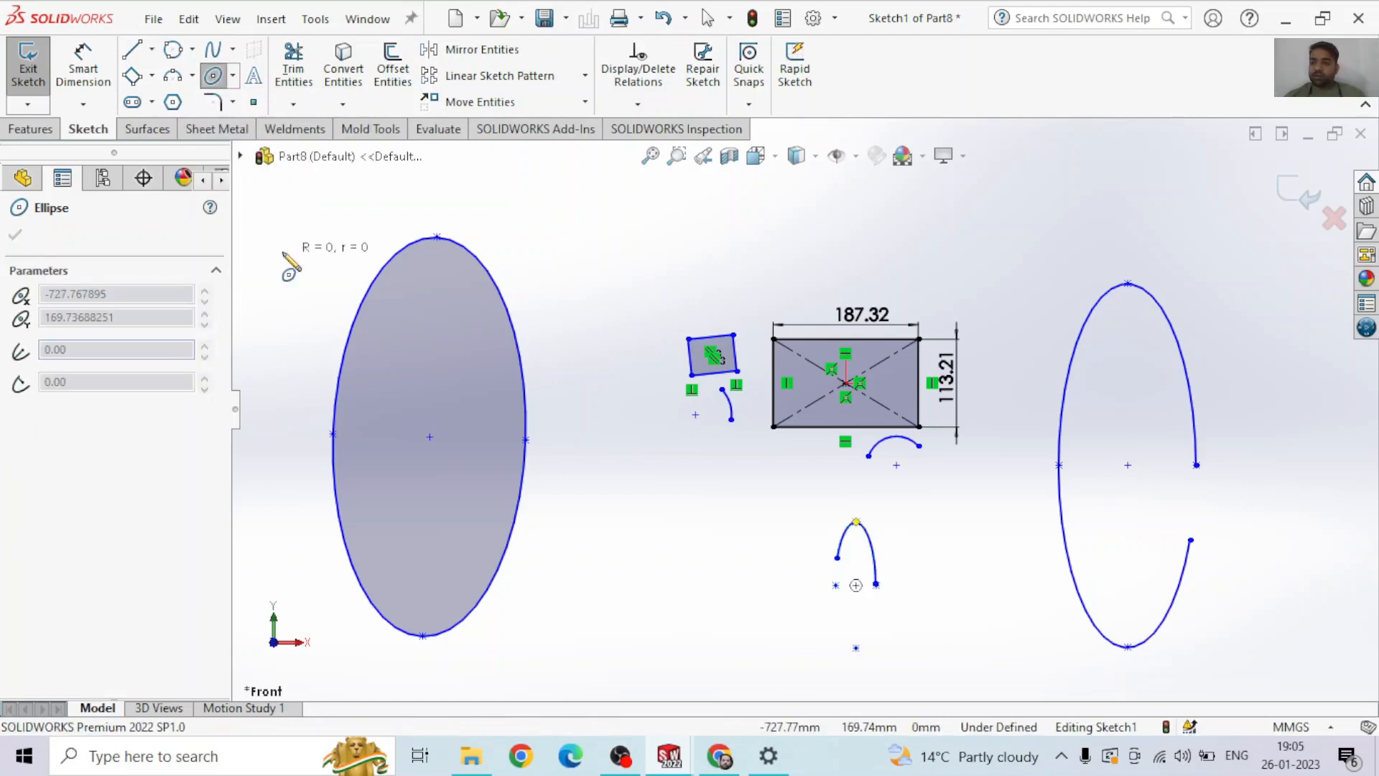